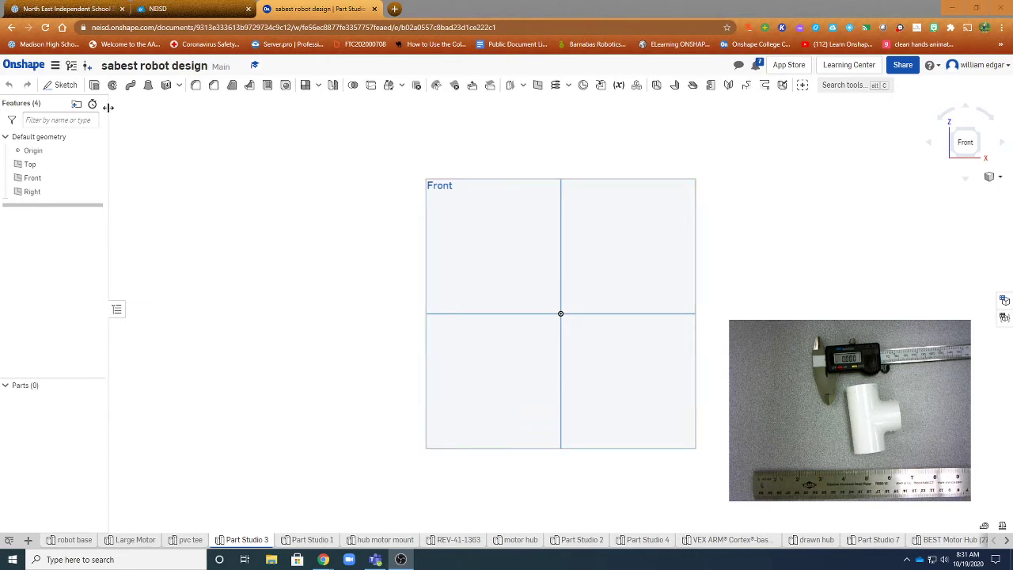
pyautogui.click(953, 156)
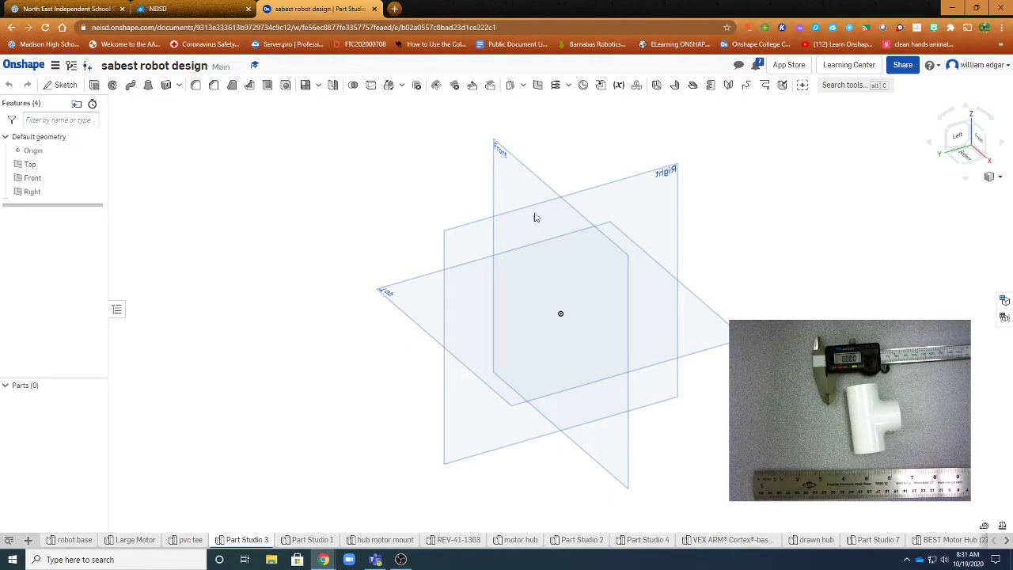
pyautogui.click(504, 155)
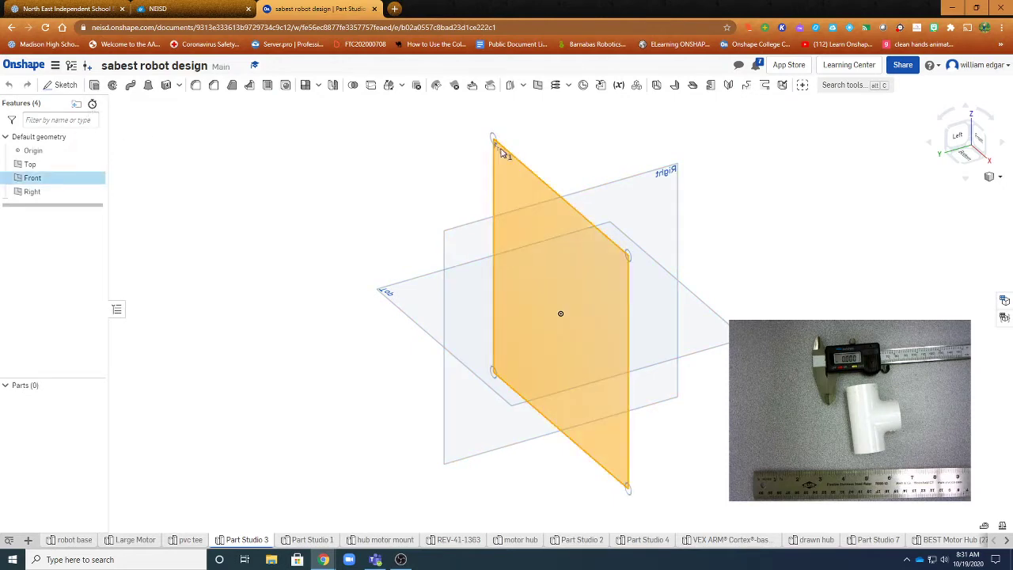
pyautogui.click(386, 294)
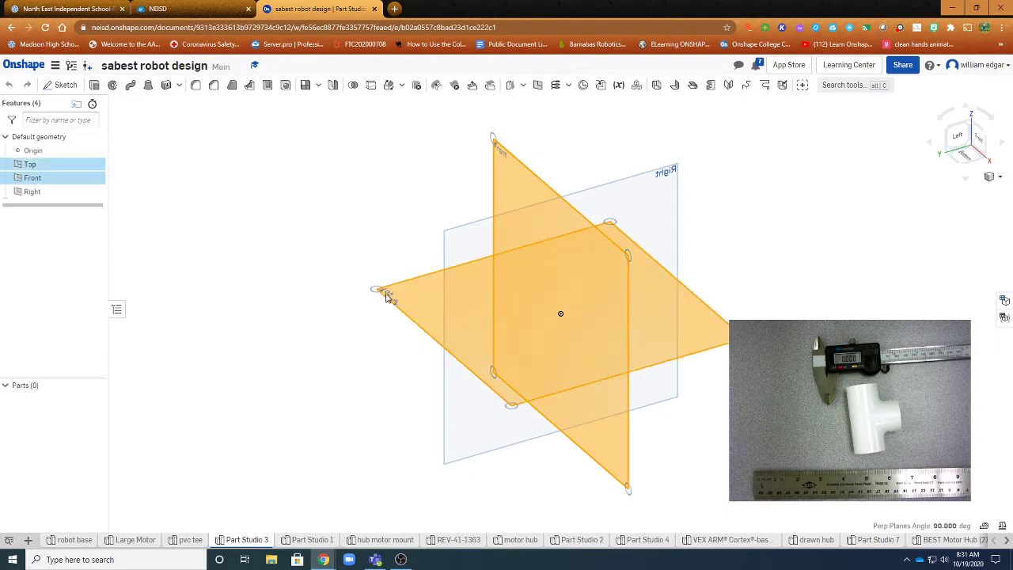
pyautogui.click(385, 294)
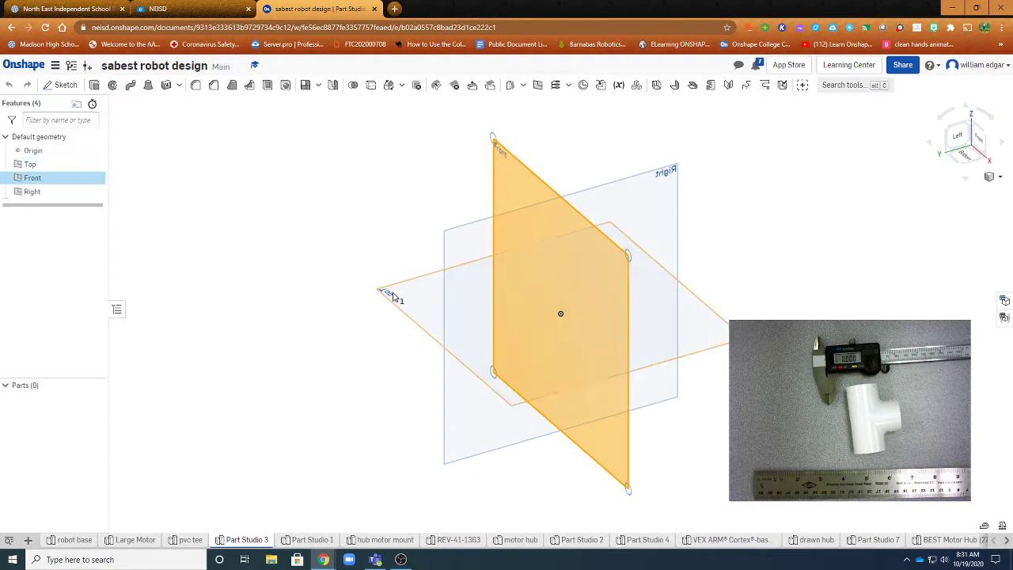
pyautogui.click(511, 145)
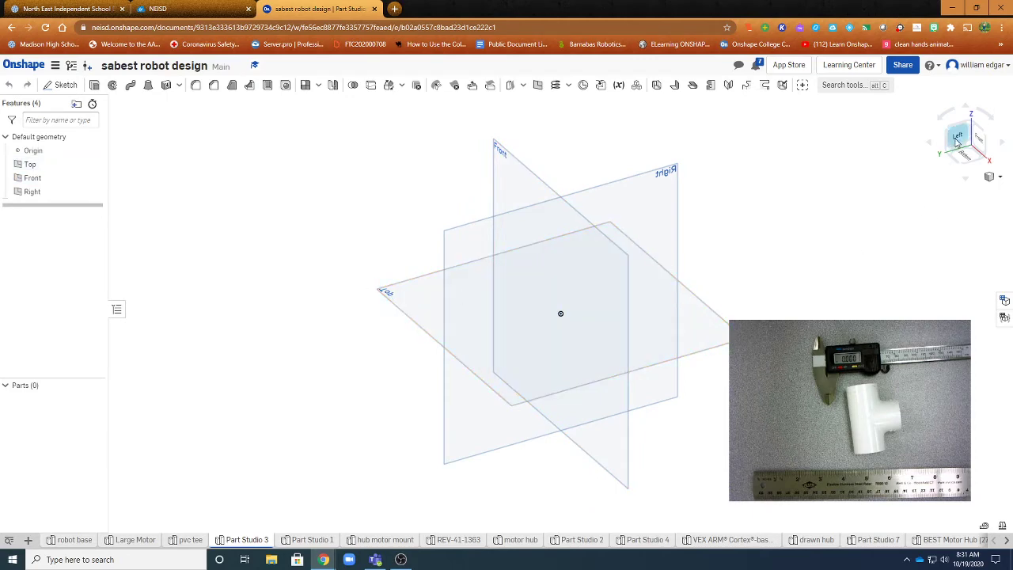
# Select the Top plane and turn the view to face it straight on from above.
pyautogui.click(388, 292)
pyautogui.rightClick(404, 299)
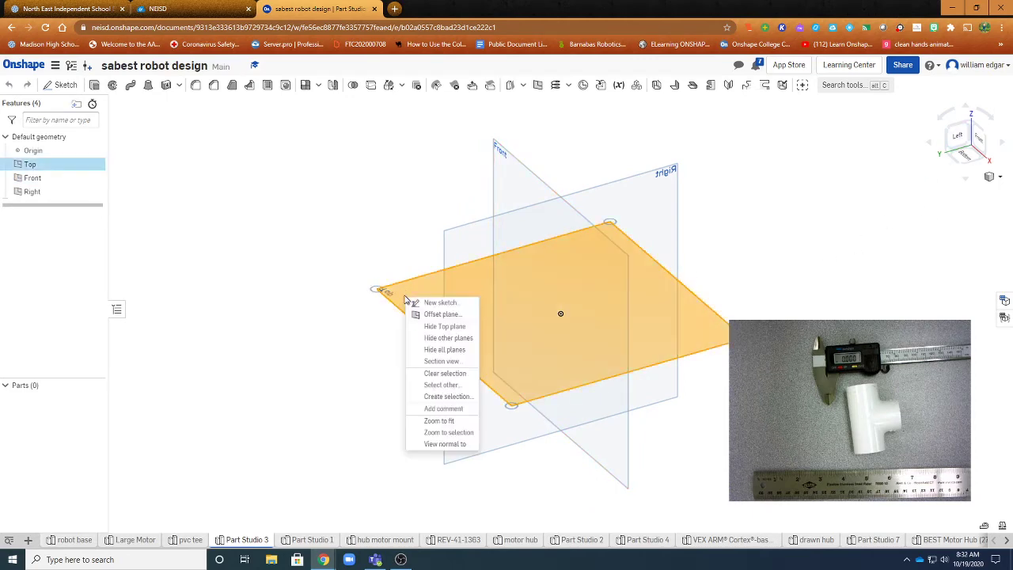
pyautogui.click(434, 448)
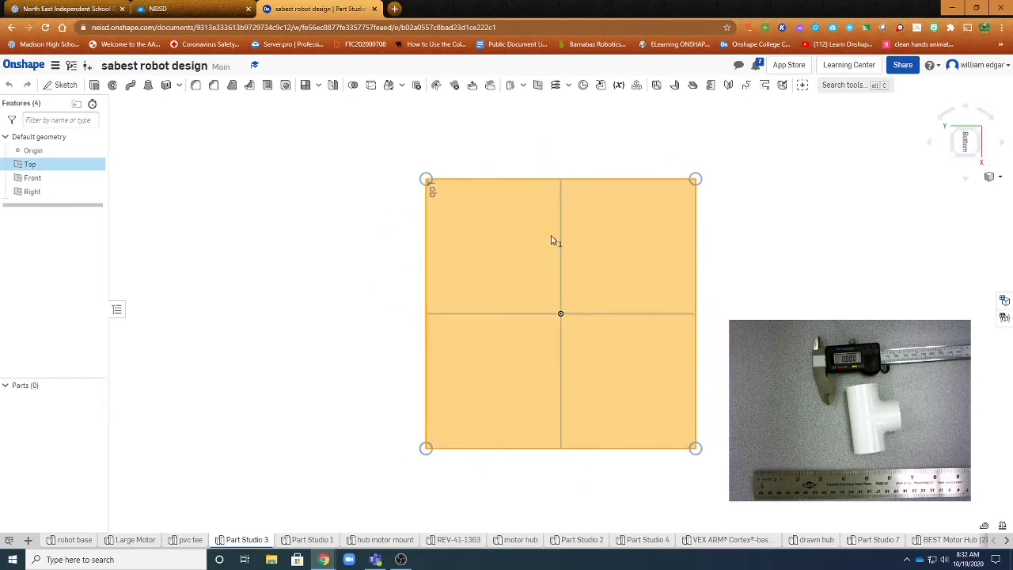
pyautogui.click(979, 133)
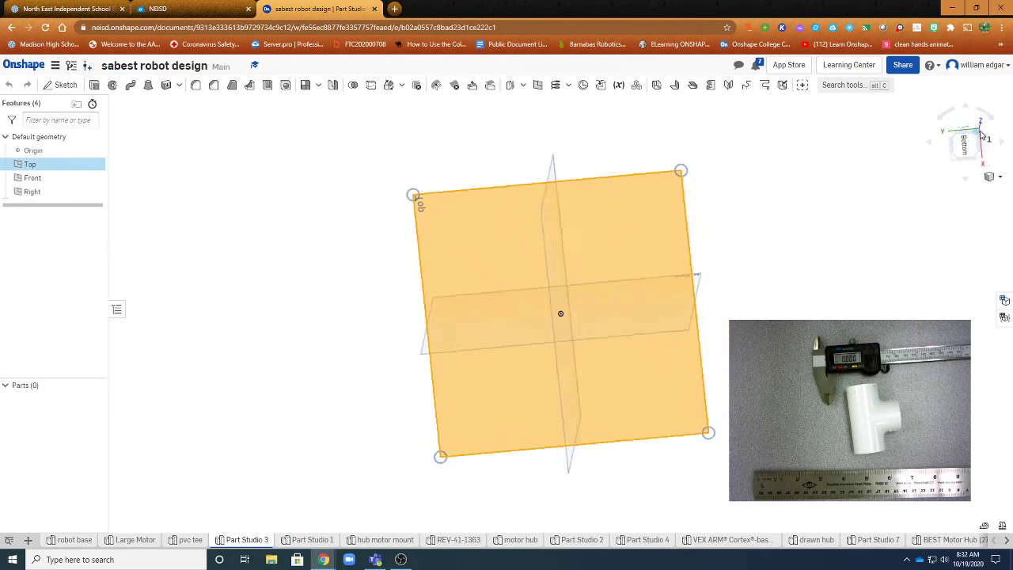
pyautogui.click(970, 121)
pyautogui.click(966, 108)
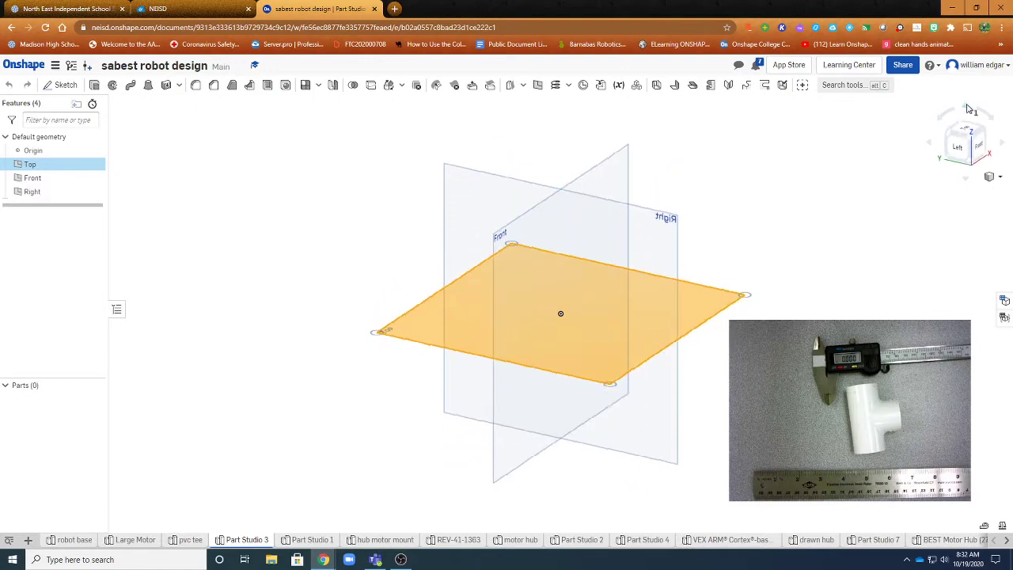
pyautogui.click(969, 131)
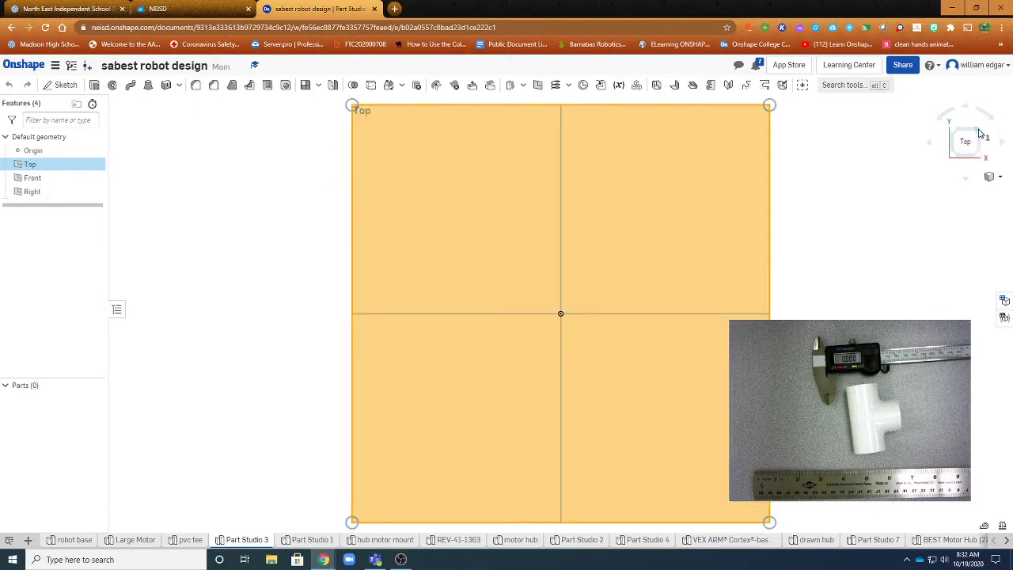
pyautogui.rightClick(307, 265)
pyautogui.click(341, 398)
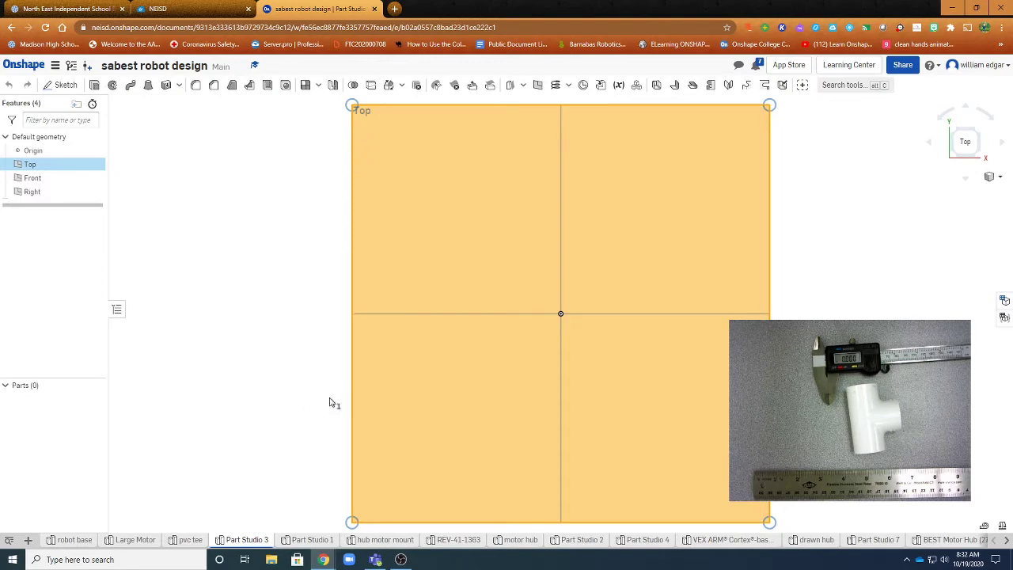
pyautogui.rightClick(302, 361)
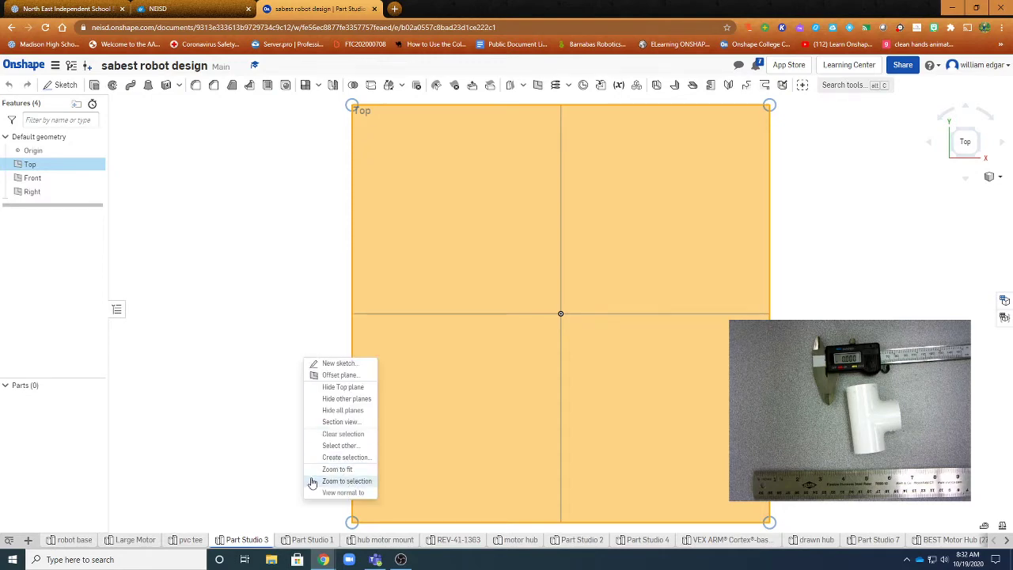
pyautogui.click(305, 272)
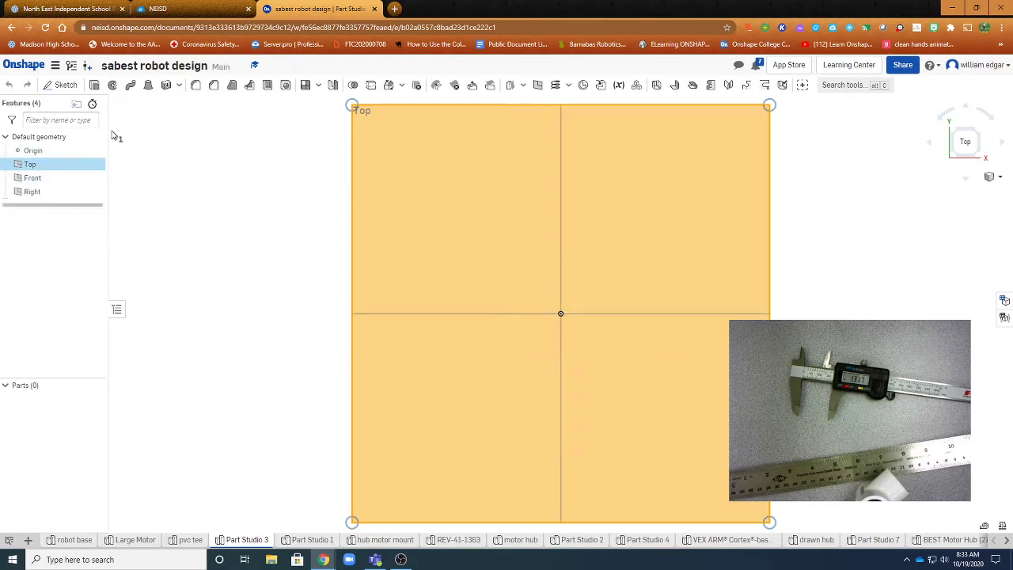
# Sketch a 1.317 in diameter circle centred on the origin of the Top plane and place its dimension outside the circle.
pyautogui.click(60, 85)
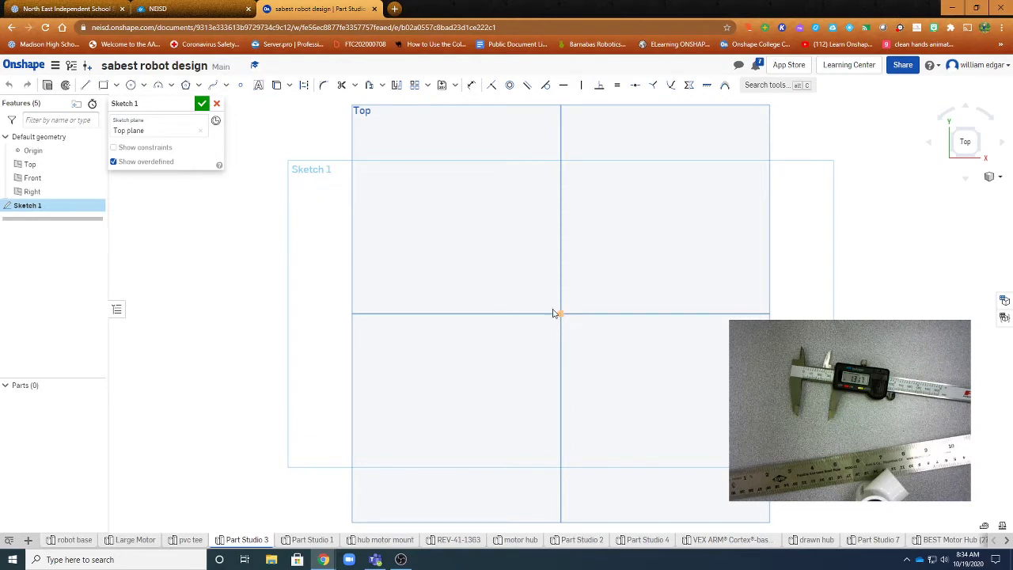
pyautogui.click(131, 84)
pyautogui.click(561, 313)
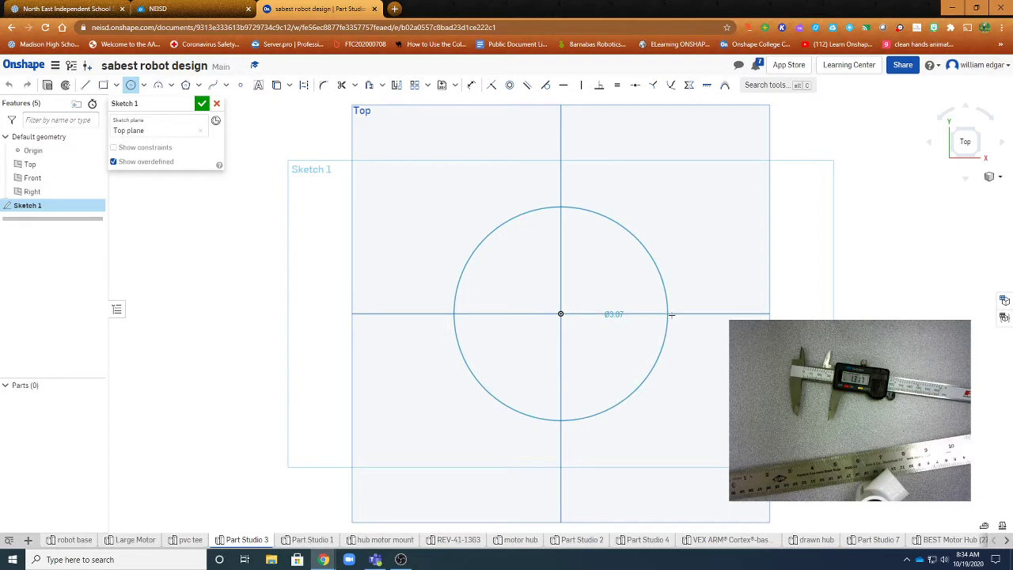
pyautogui.click(667, 337)
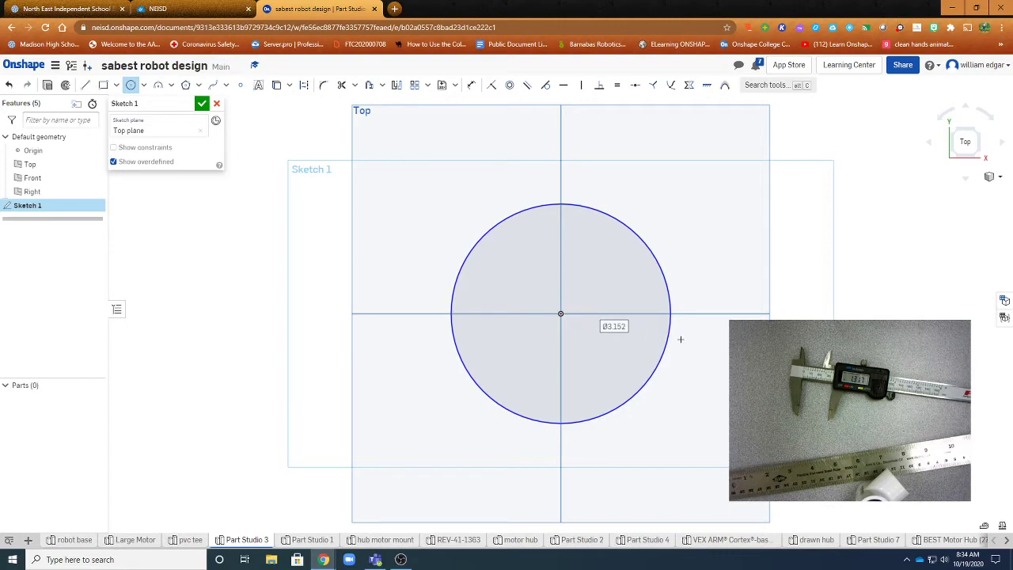
pyautogui.write('1')
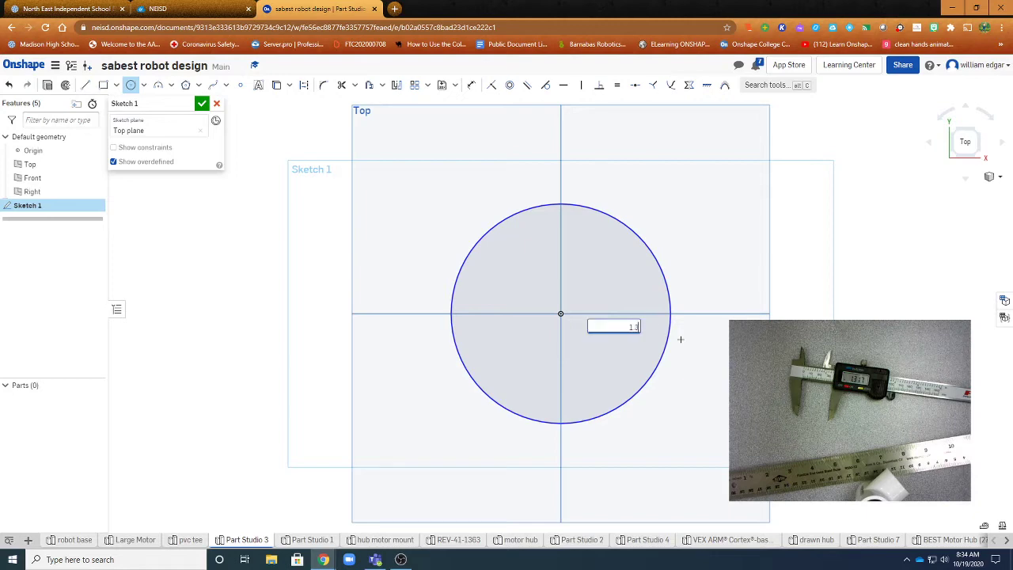
pyautogui.write('.317')
pyautogui.press('Return')
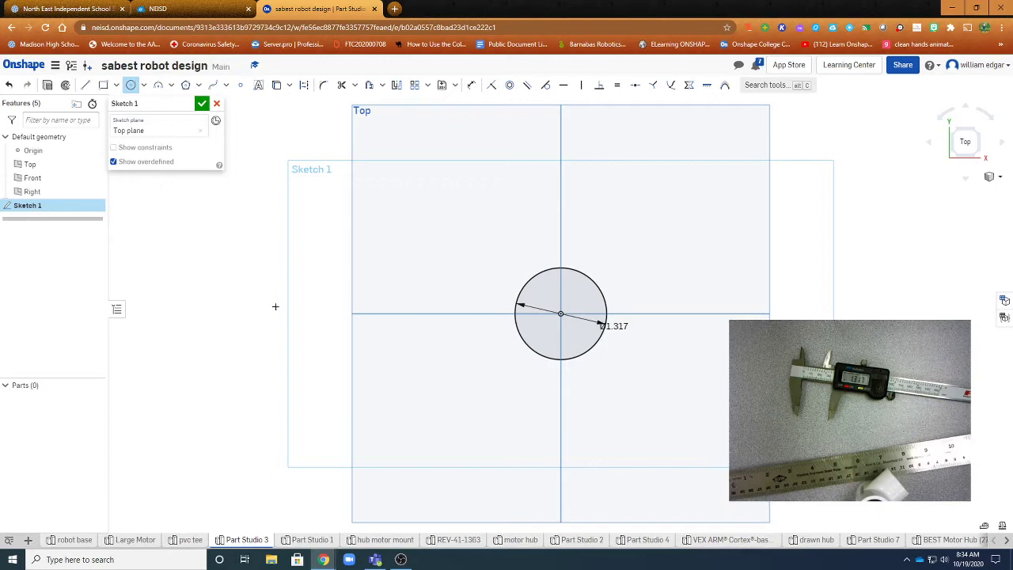
pyautogui.press('Escape')
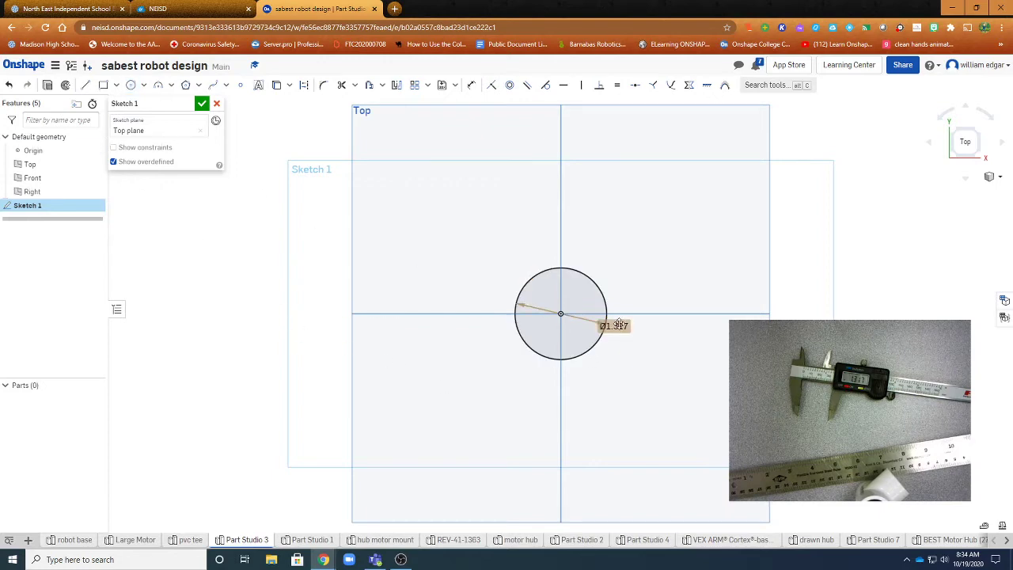
pyautogui.moveTo(617, 325); pyautogui.dragTo(648, 366)
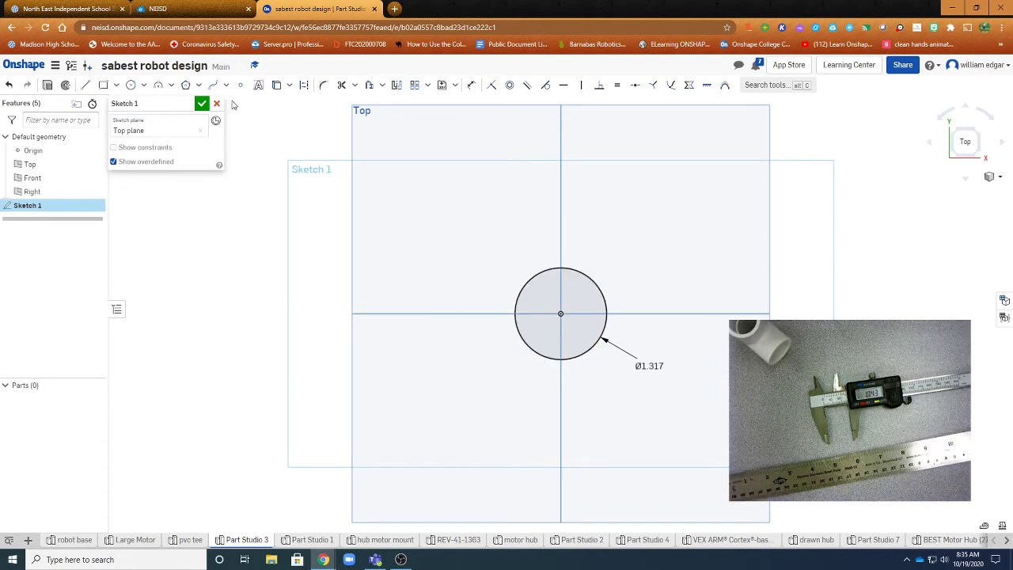
# Add a concentric inner circle with a 1.043 in diameter, place its dimension outside the circles, and finish the sketch.
pyautogui.click(132, 85)
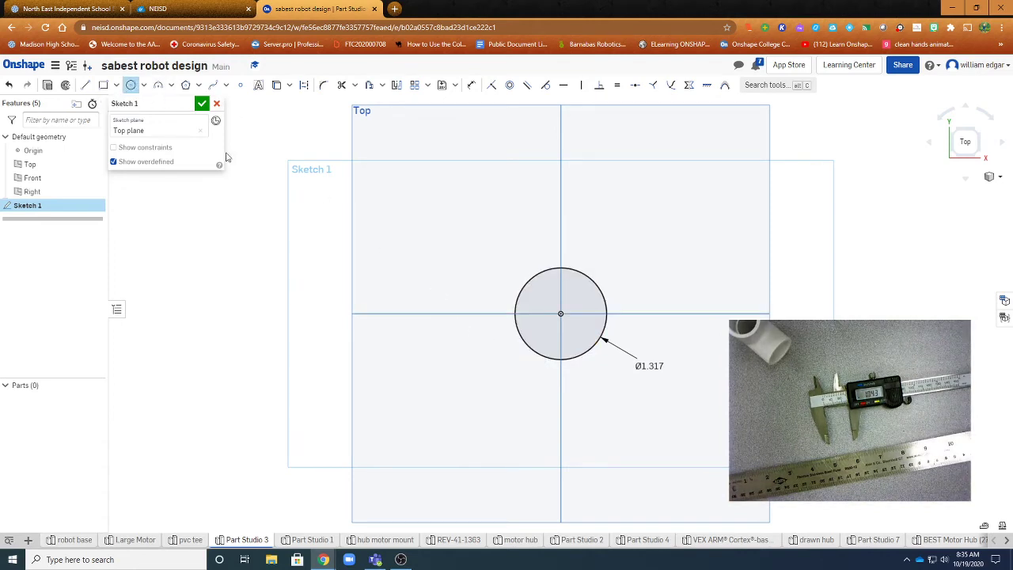
pyautogui.click(560, 313)
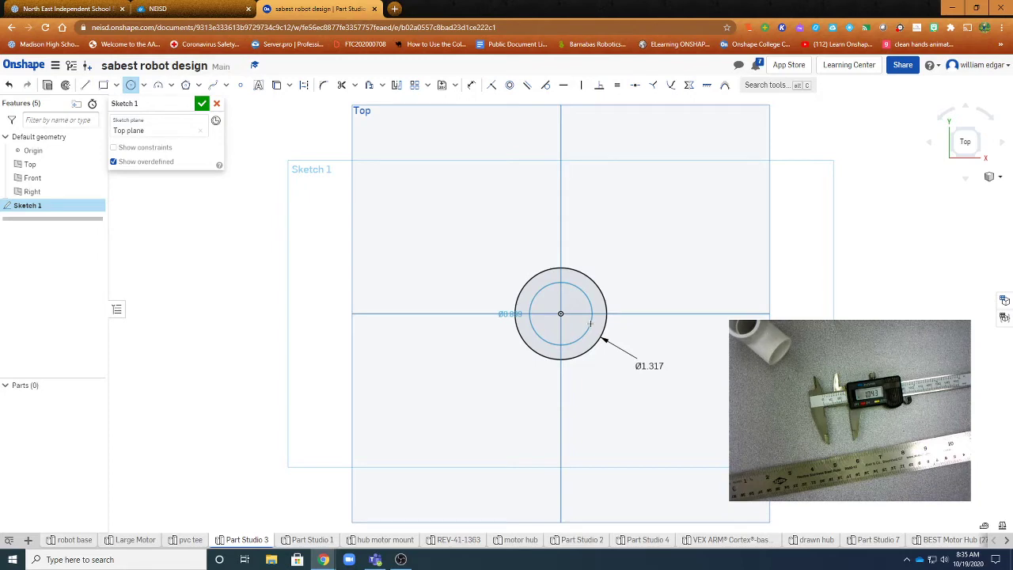
pyautogui.click(589, 323)
pyautogui.write('1.04')
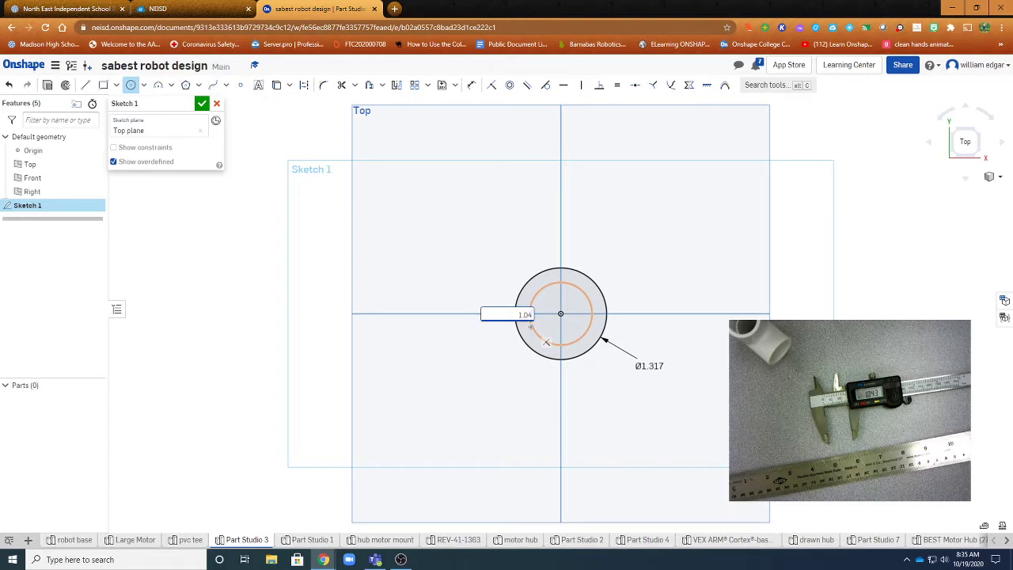
pyautogui.write('3')
pyautogui.press('Return')
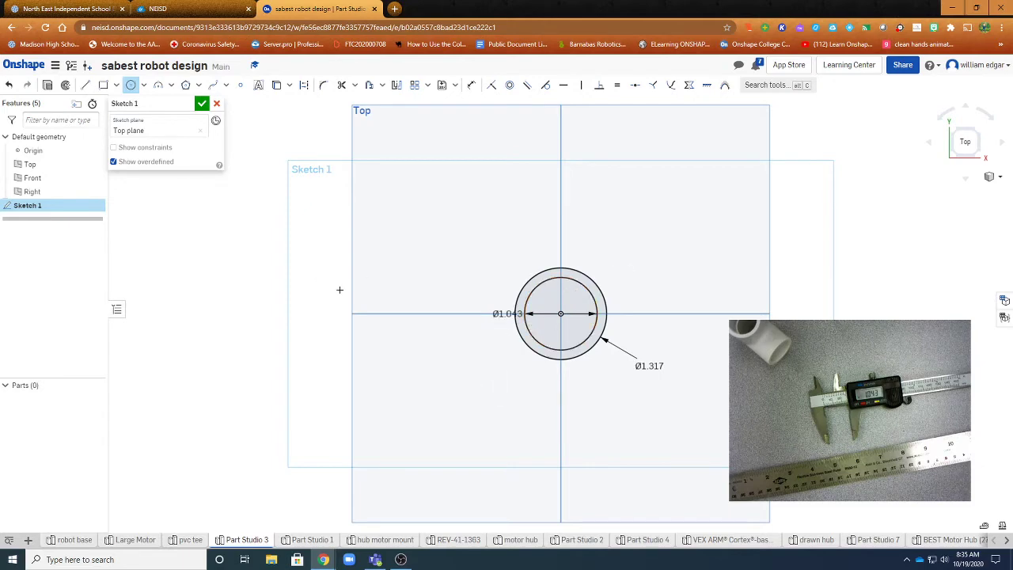
pyautogui.press('Escape')
pyautogui.moveTo(497, 314); pyautogui.dragTo(479, 366)
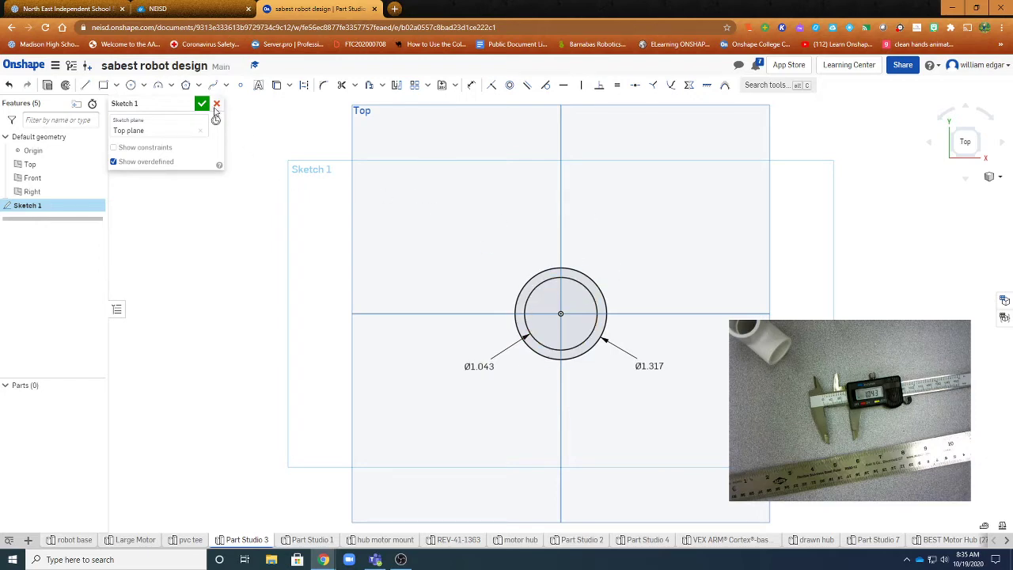
pyautogui.click(202, 104)
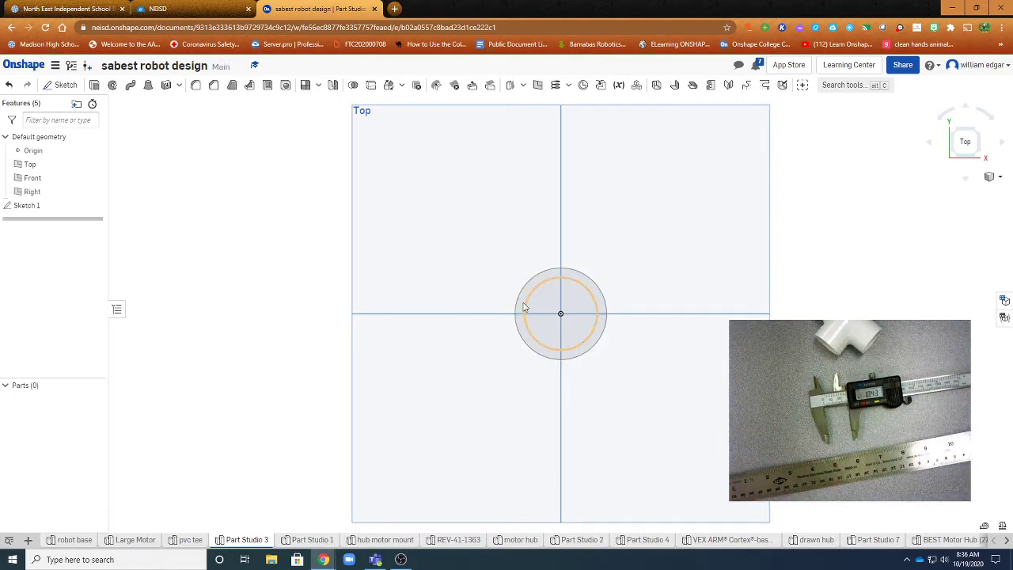
# Extrude the ring between the two circles as a new solid with a blind depth of 1 in.
pyautogui.click(94, 85)
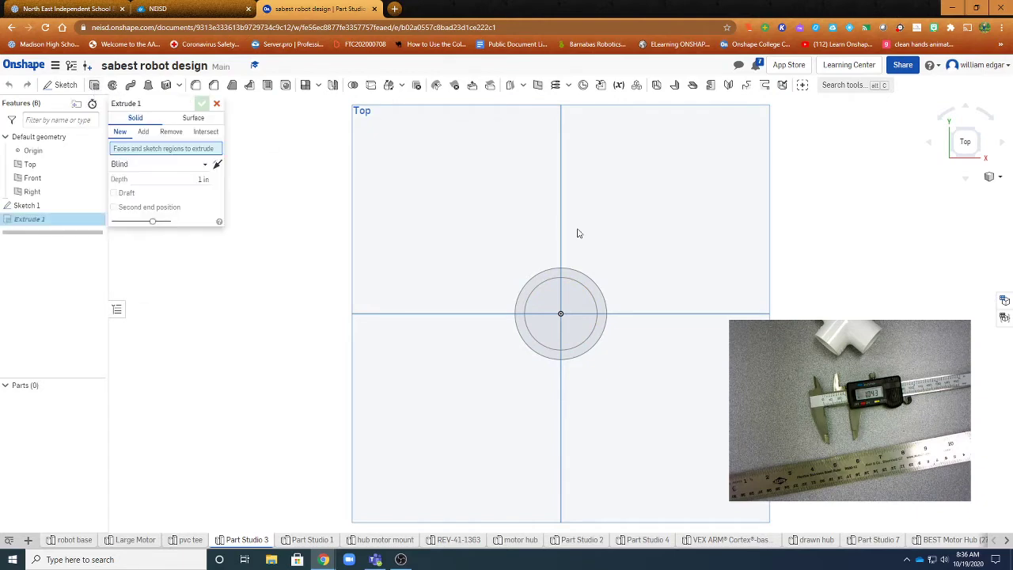
pyautogui.click(546, 276)
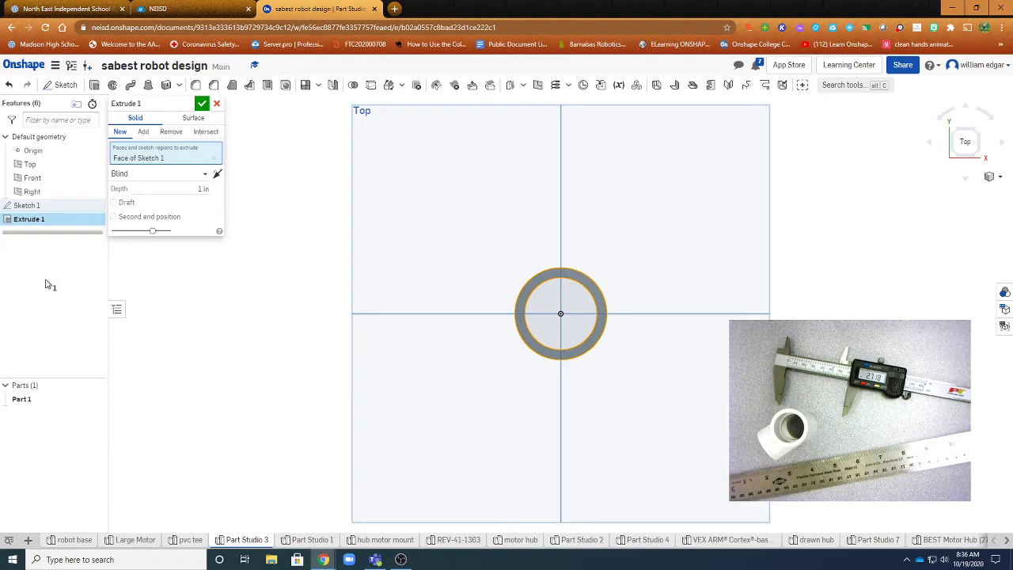
pyautogui.click(200, 188)
pyautogui.doubleClick(203, 188)
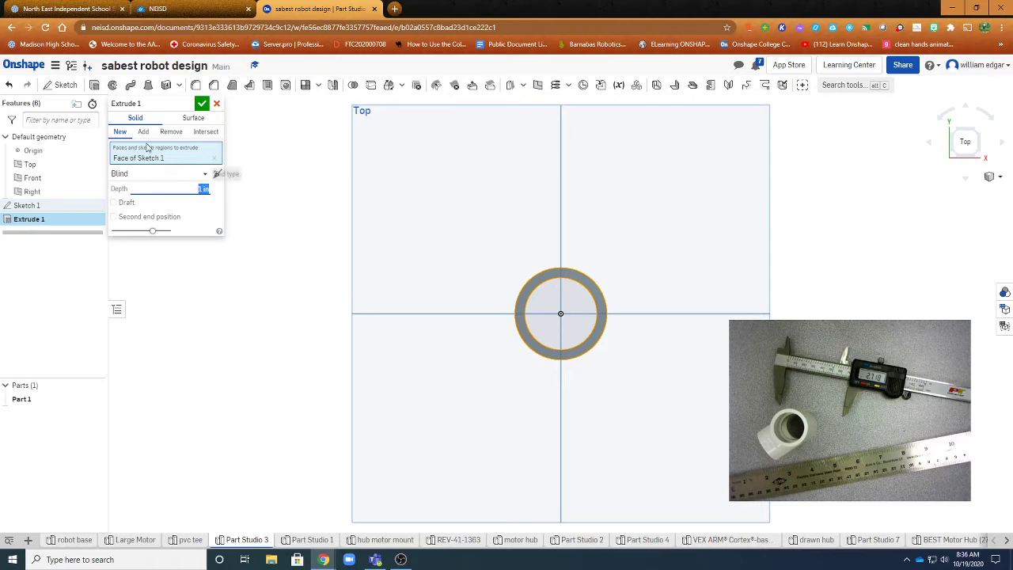
# Check the workspace's default length unit and display decimals.
pyautogui.click(56, 67)
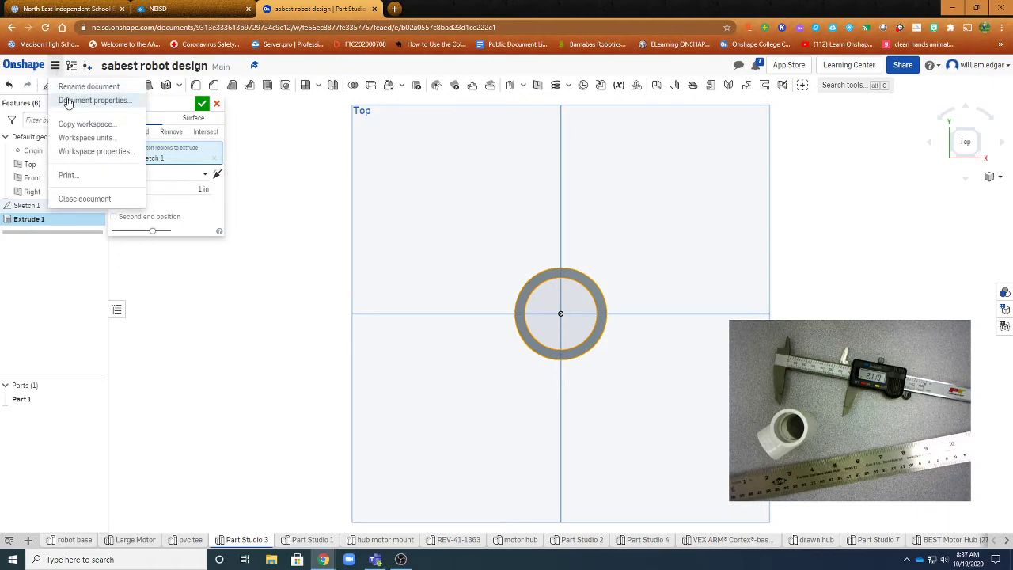
pyautogui.click(83, 139)
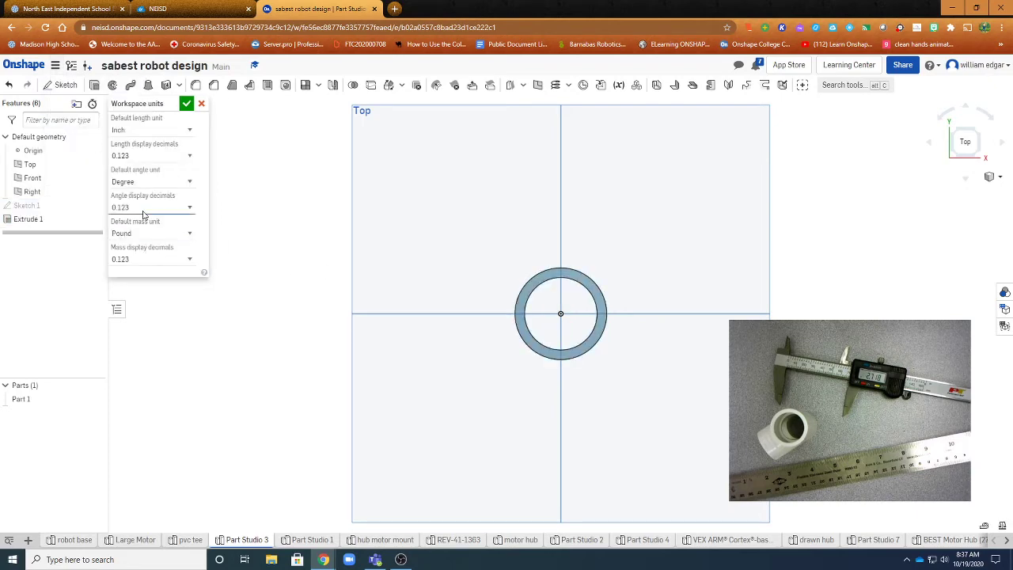
pyautogui.click(187, 105)
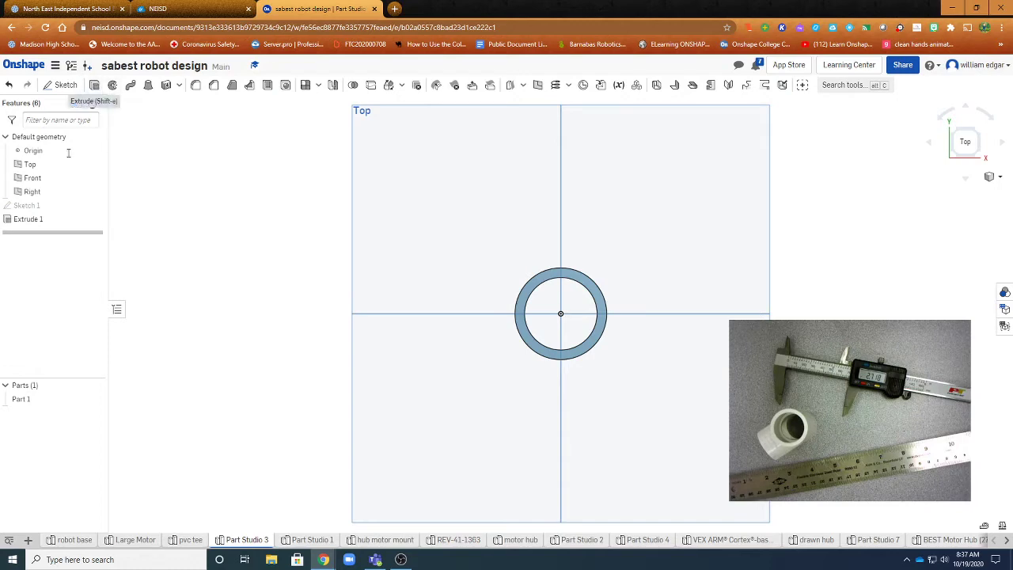
# Edit the ring's extrusion and set its blind depth to 2.718 in.
pyautogui.doubleClick(28, 220)
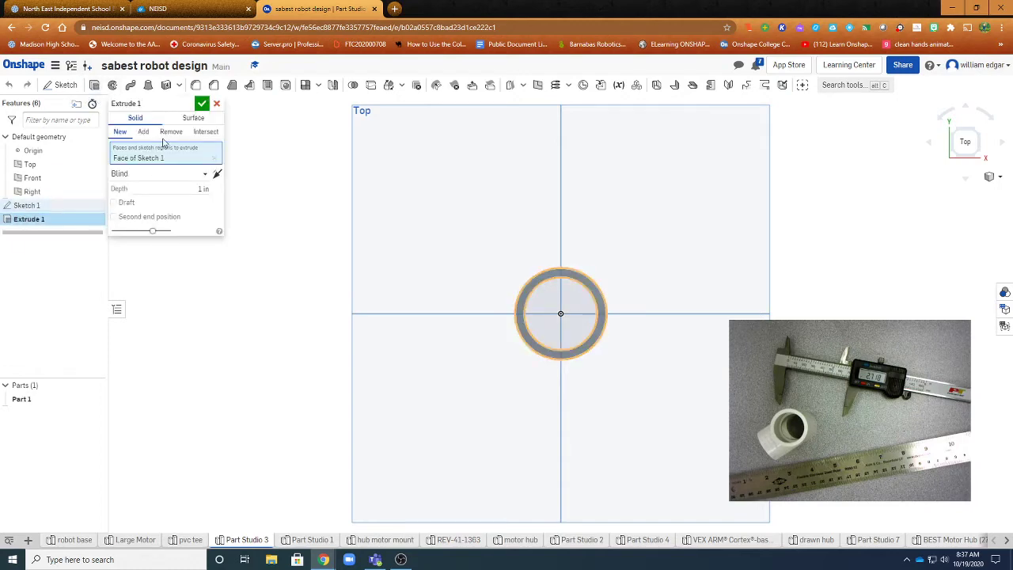
pyautogui.click(204, 188)
pyautogui.write('2.718')
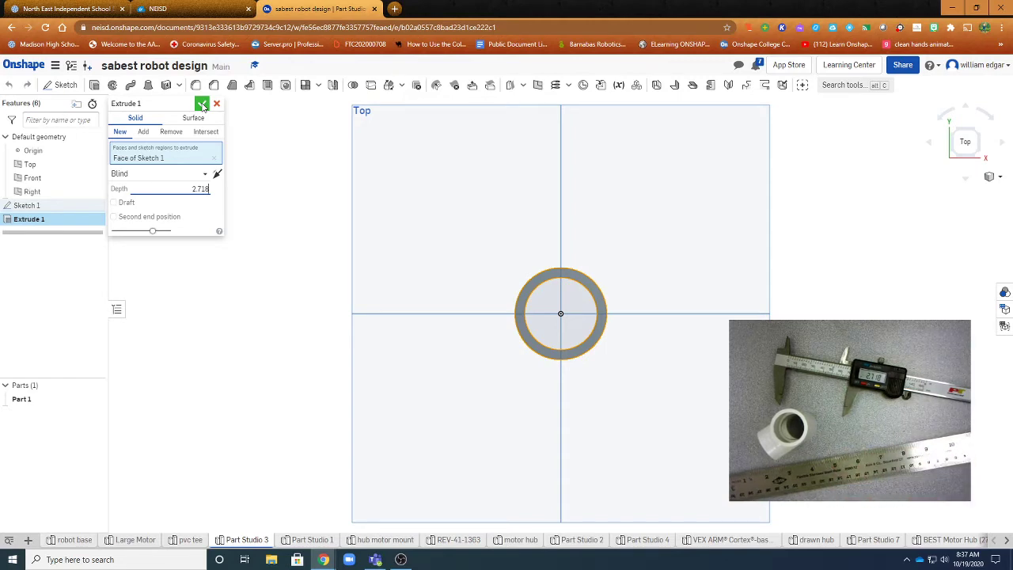
pyautogui.click(203, 105)
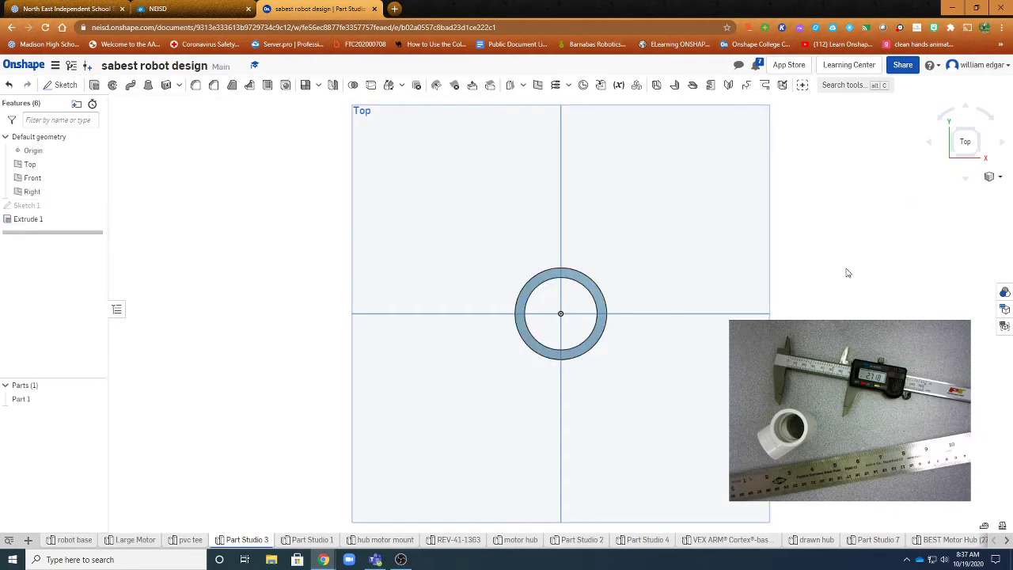
# Reopen the main tube's base sketch to check its inner and outer circle diameters, and close it.
pyautogui.moveTo(847, 269); pyautogui.dragTo(584, 274, button='right')
pyautogui.moveTo(599, 263); pyautogui.dragTo(680, 253, button='right')
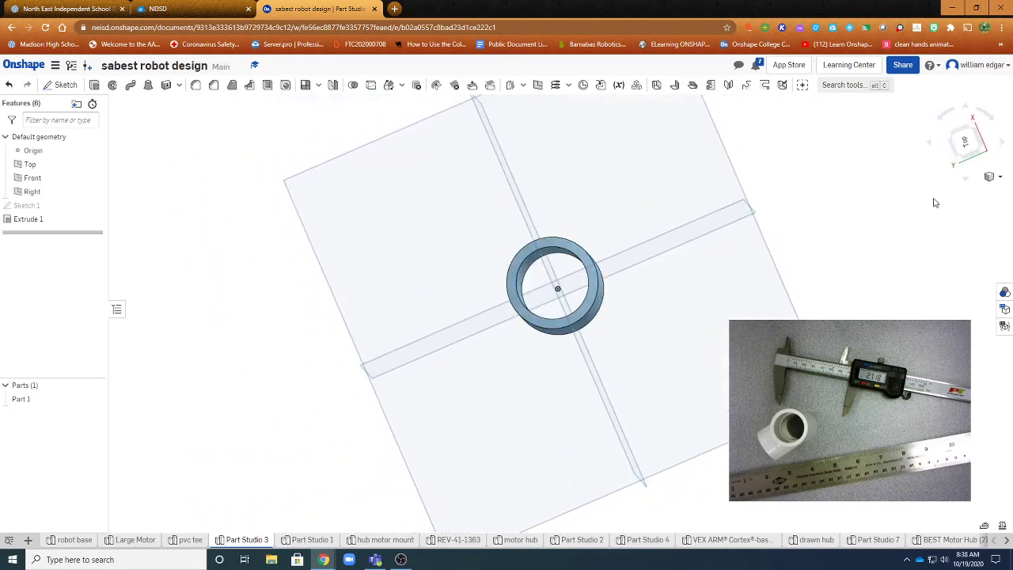
pyautogui.click(967, 143)
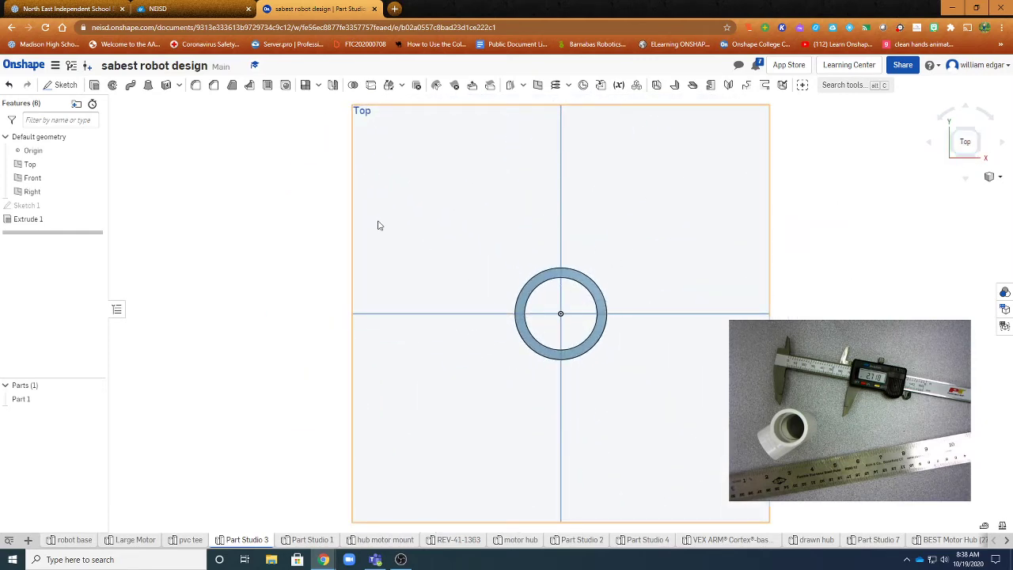
pyautogui.doubleClick(36, 208)
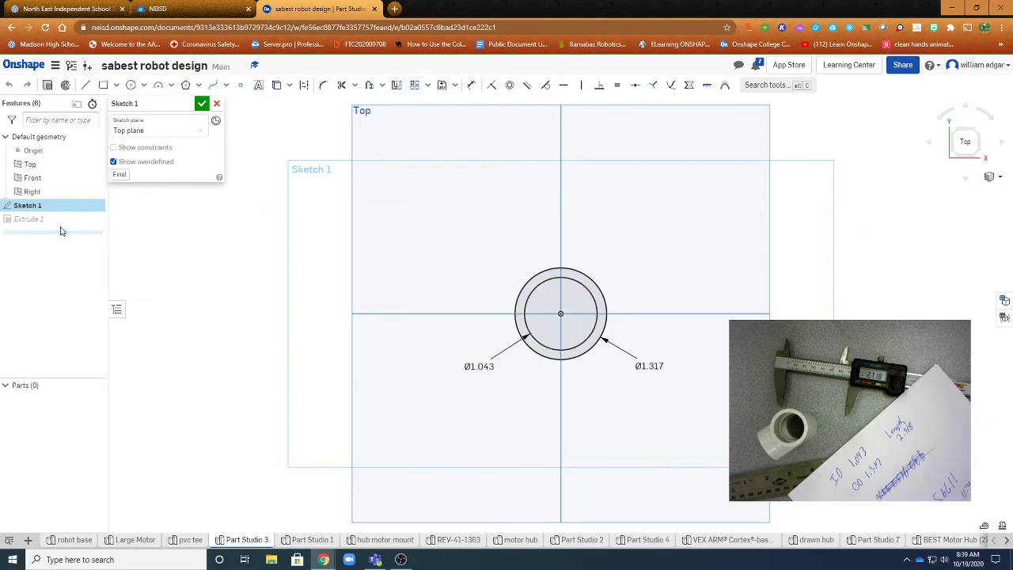
pyautogui.click(203, 105)
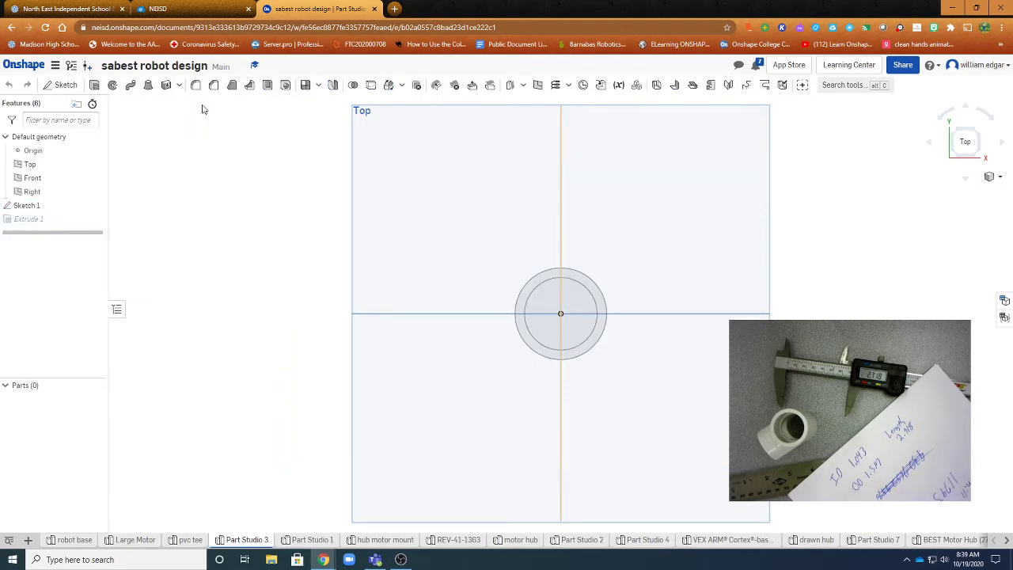
# Start a sketch on the Right plane and draw a vertical guide line about 2.72 in long from the origin to the tube's top edge.
pyautogui.click(956, 157)
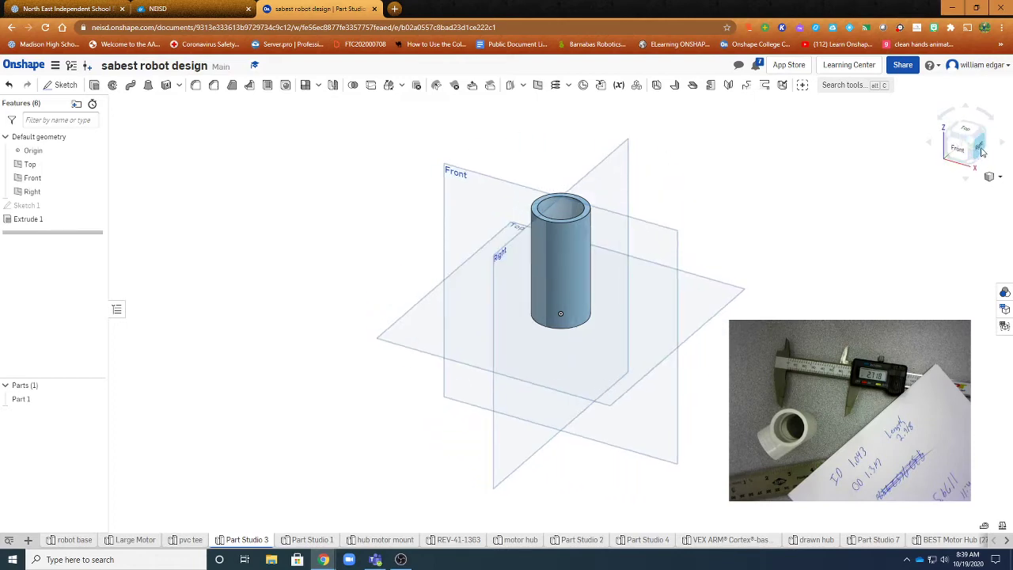
pyautogui.click(982, 151)
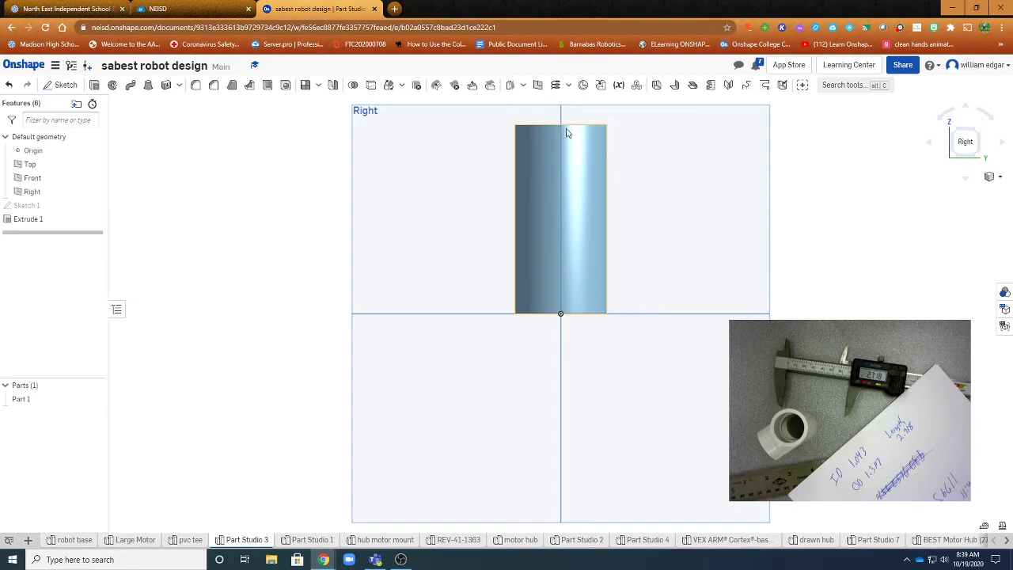
pyautogui.click(50, 86)
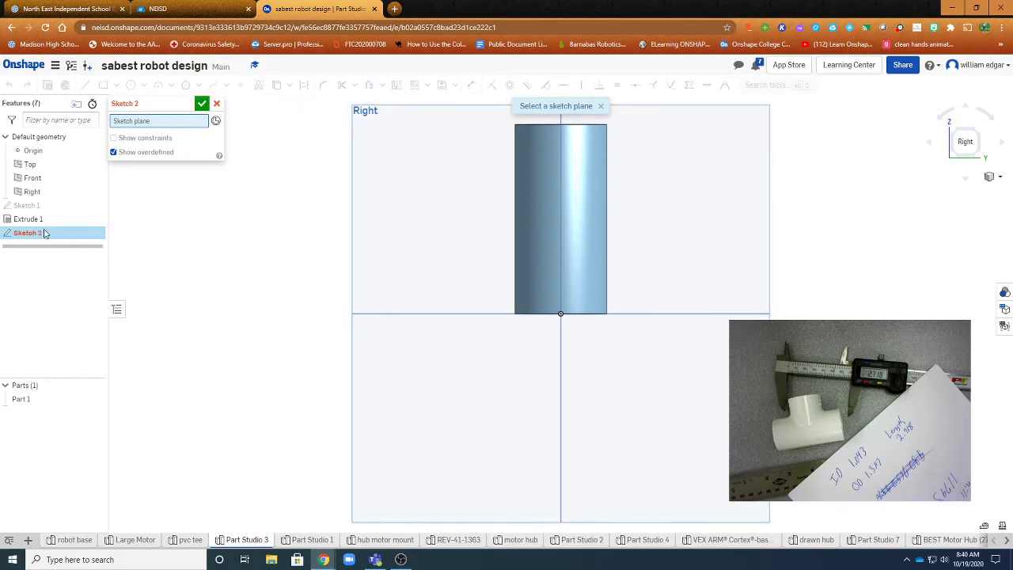
pyautogui.click(401, 217)
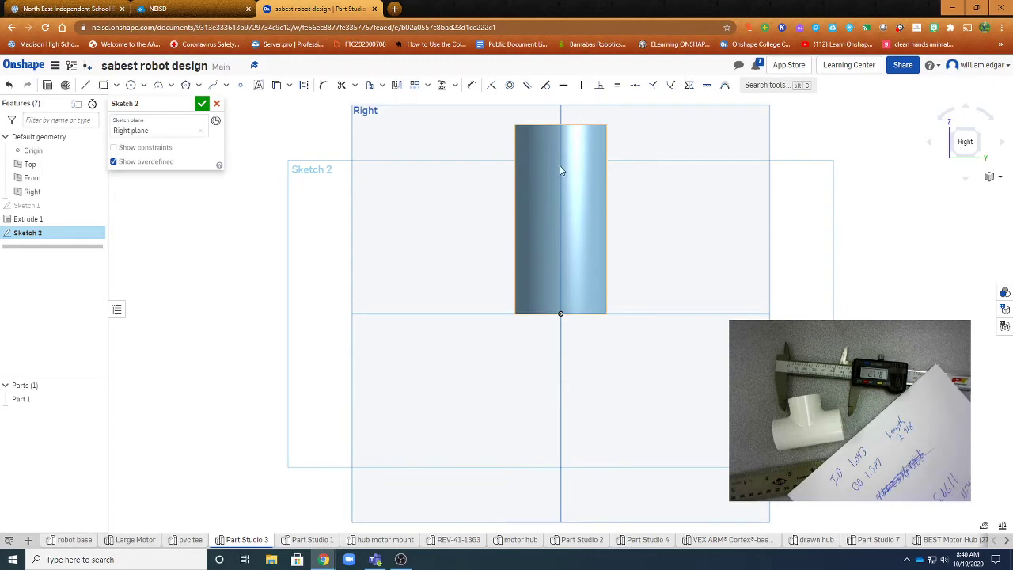
pyautogui.moveTo(572, 216)
pyautogui.mouseDown(button='right')
pyautogui.moveTo(569, 242)
pyautogui.moveTo(571, 203)
pyautogui.moveTo(572, 214)
pyautogui.mouseUp(button='right')
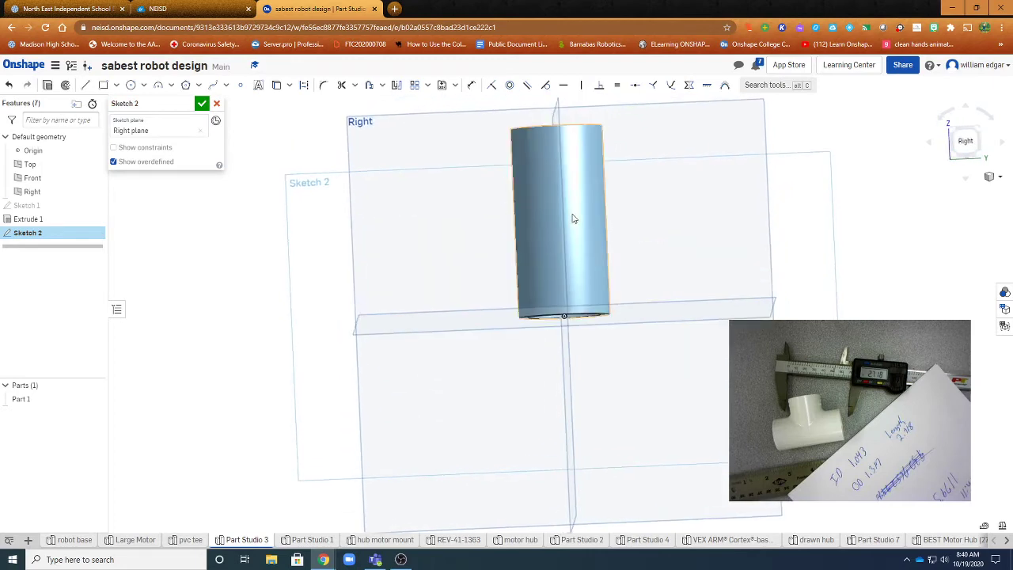
pyautogui.click(966, 142)
pyautogui.rightClick(707, 231)
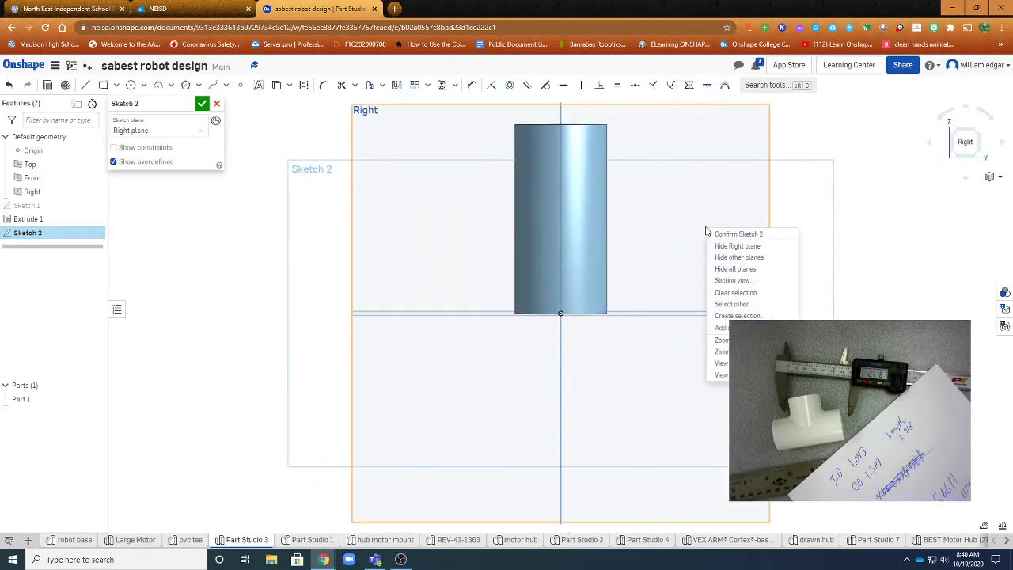
pyautogui.click(722, 374)
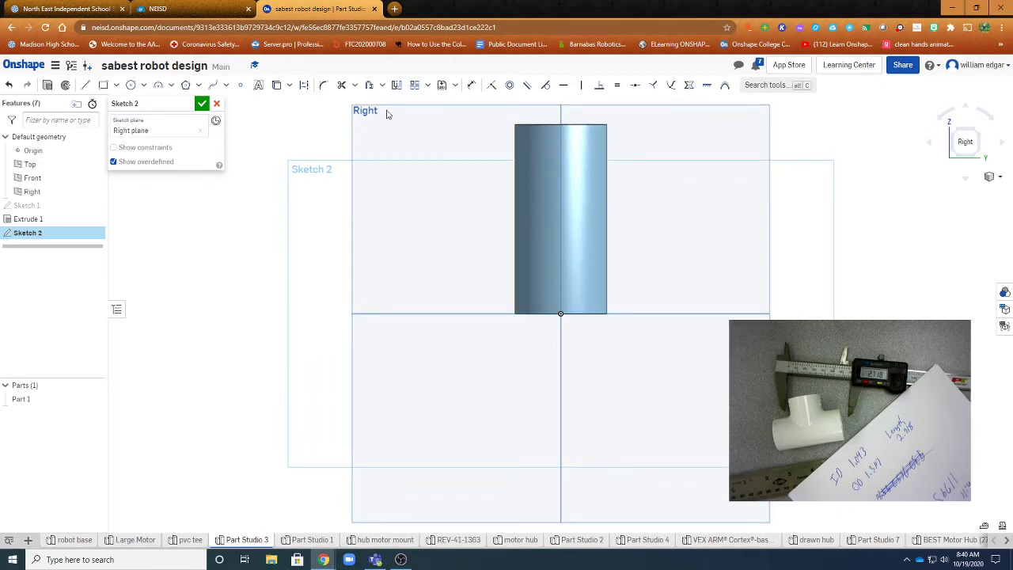
pyautogui.click(86, 84)
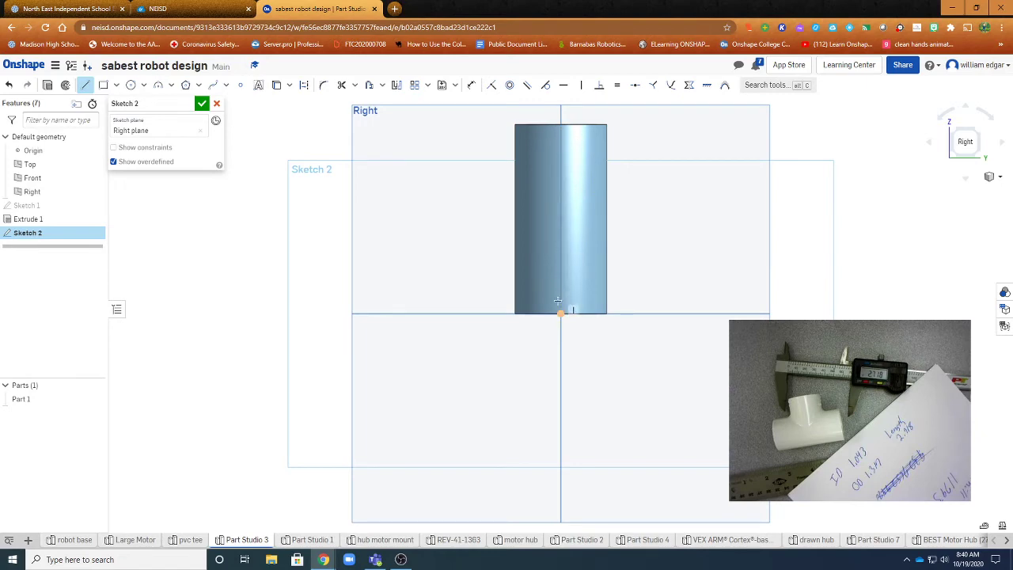
pyautogui.click(561, 124)
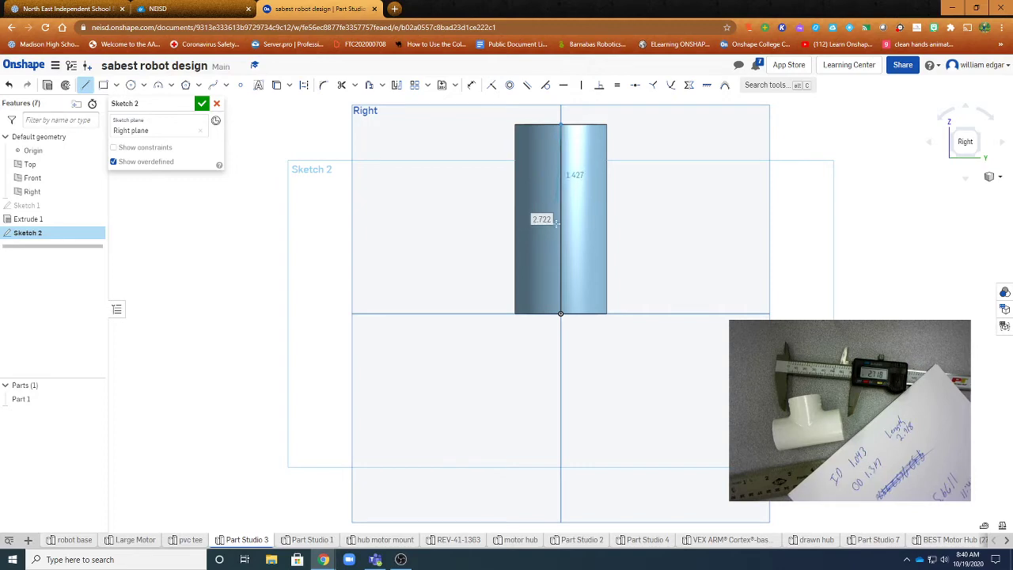
pyautogui.press('Escape')
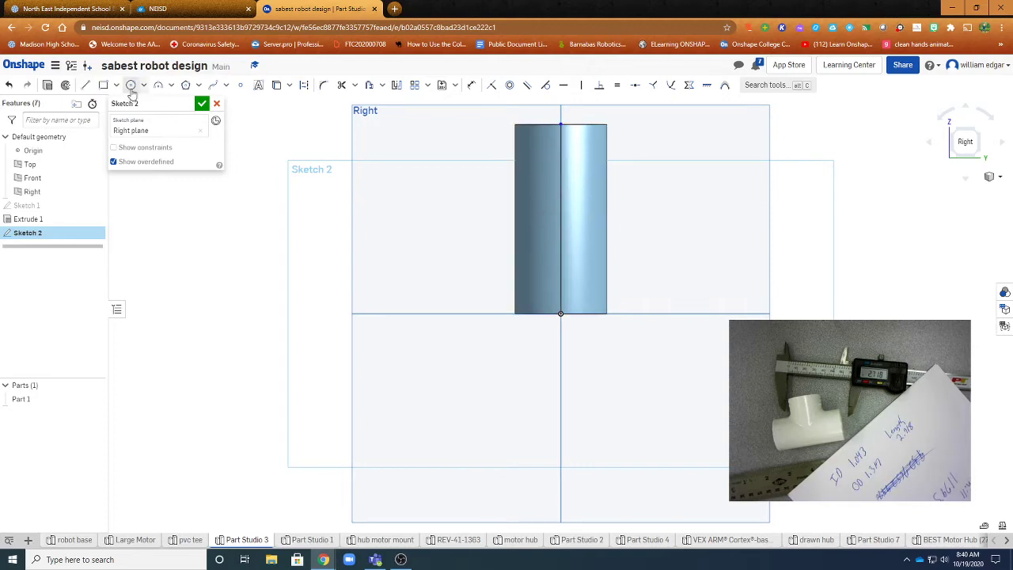
# Draw a circle with a 1.317 in diameter centred on the guide line's midpoint and place its dimension outside the tube.
pyautogui.click(131, 87)
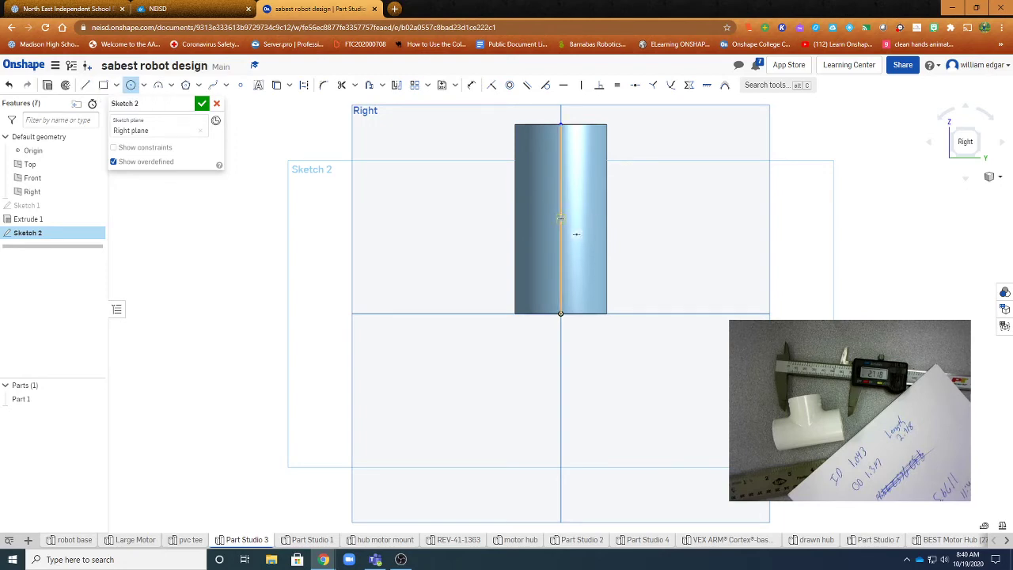
pyautogui.click(561, 217)
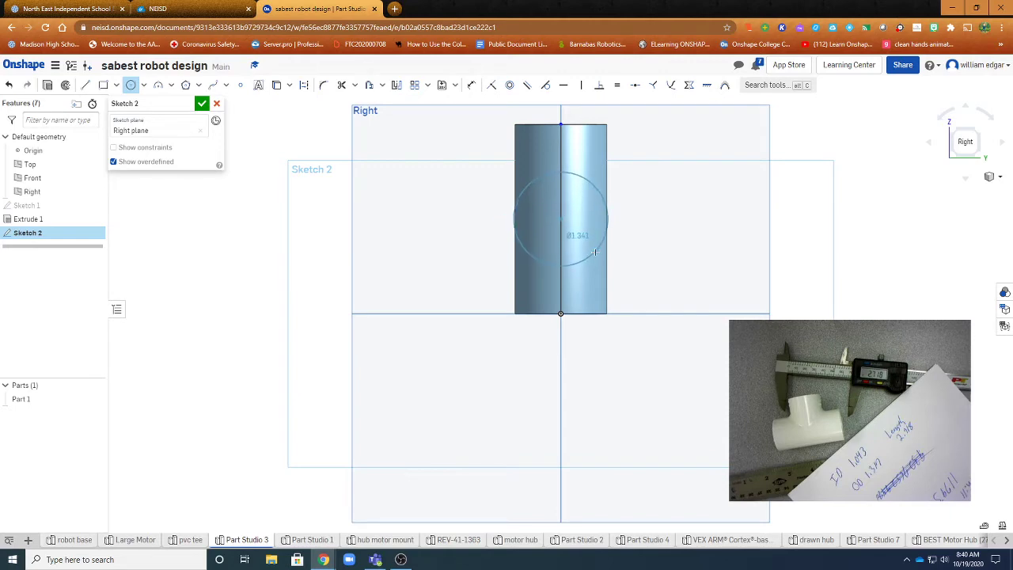
pyautogui.click(590, 248)
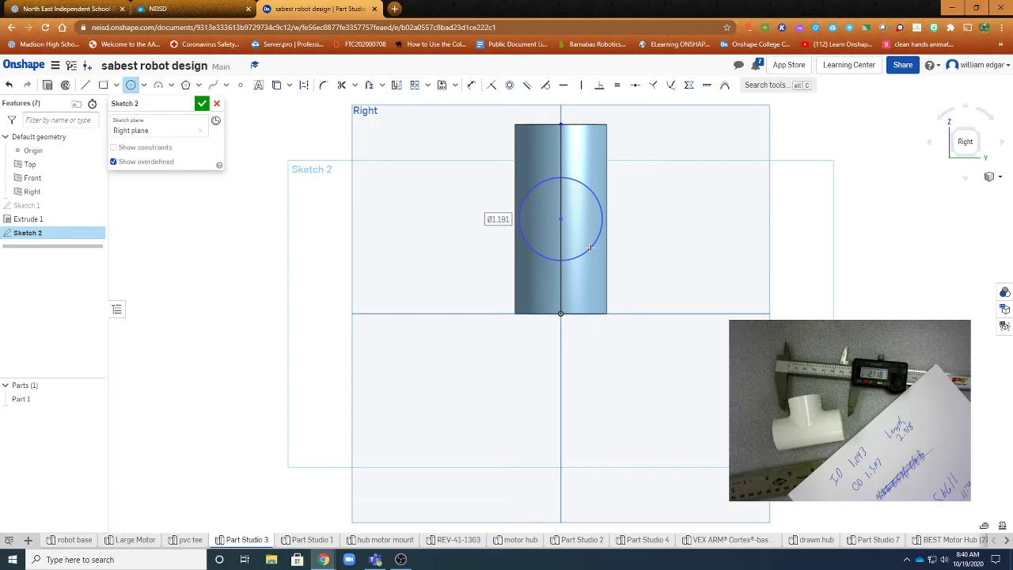
pyautogui.write('1')
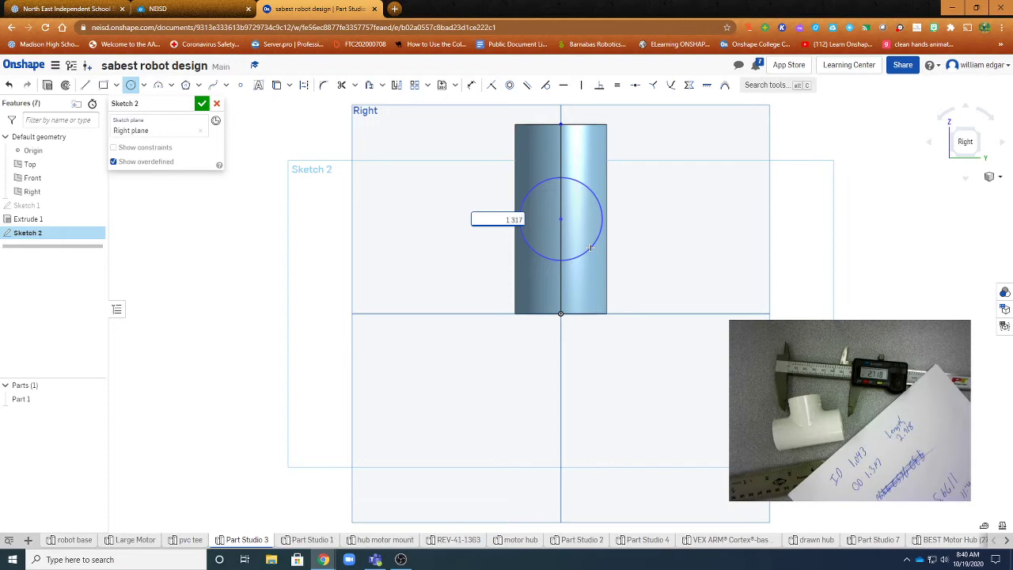
pyautogui.write('.317')
pyautogui.press('Return')
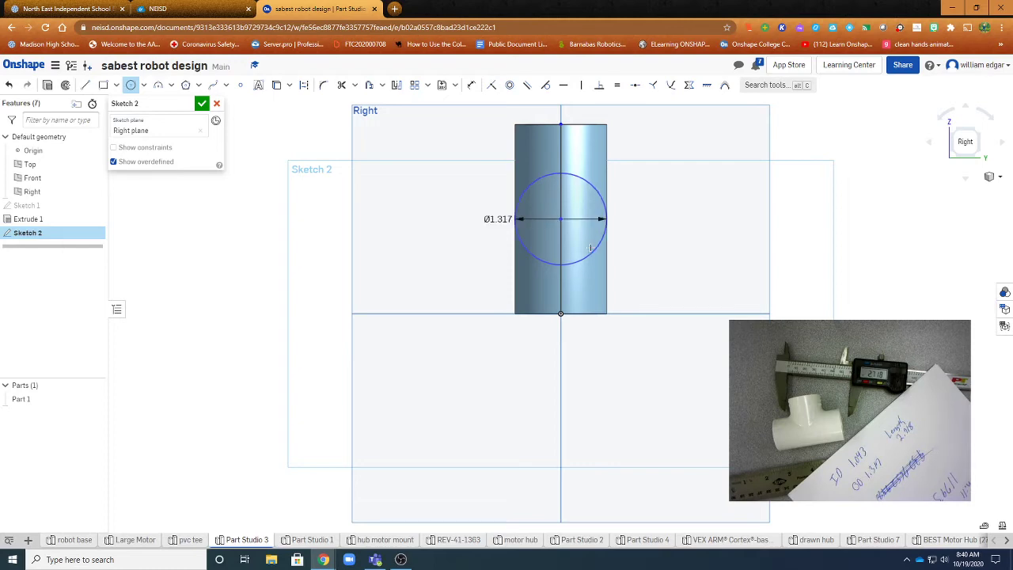
pyautogui.moveTo(491, 235); pyautogui.dragTo(460, 268)
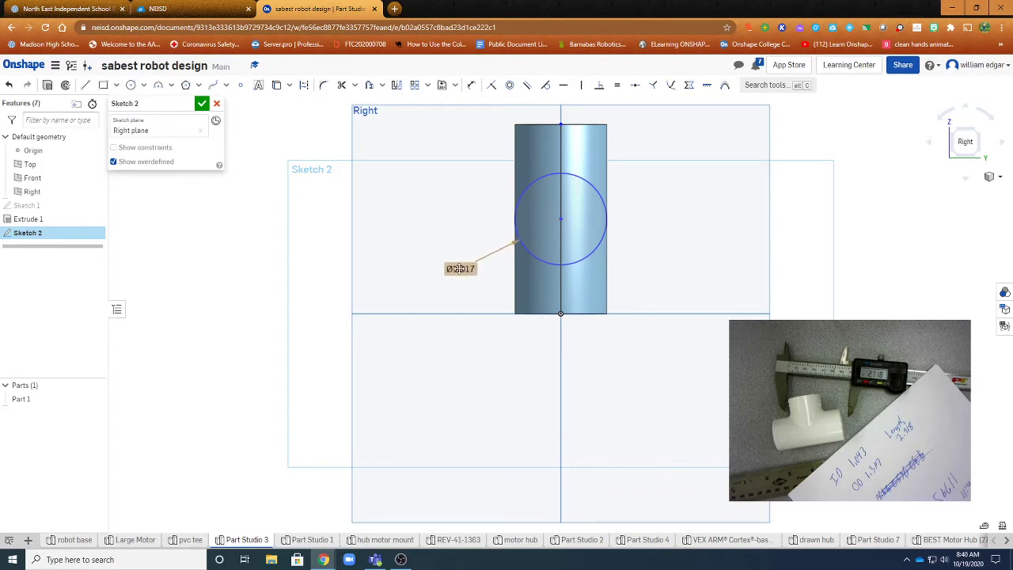
# Add a concentric inner circle with a 1.043 in diameter and place its dimension outside the tube.
pyautogui.click(132, 85)
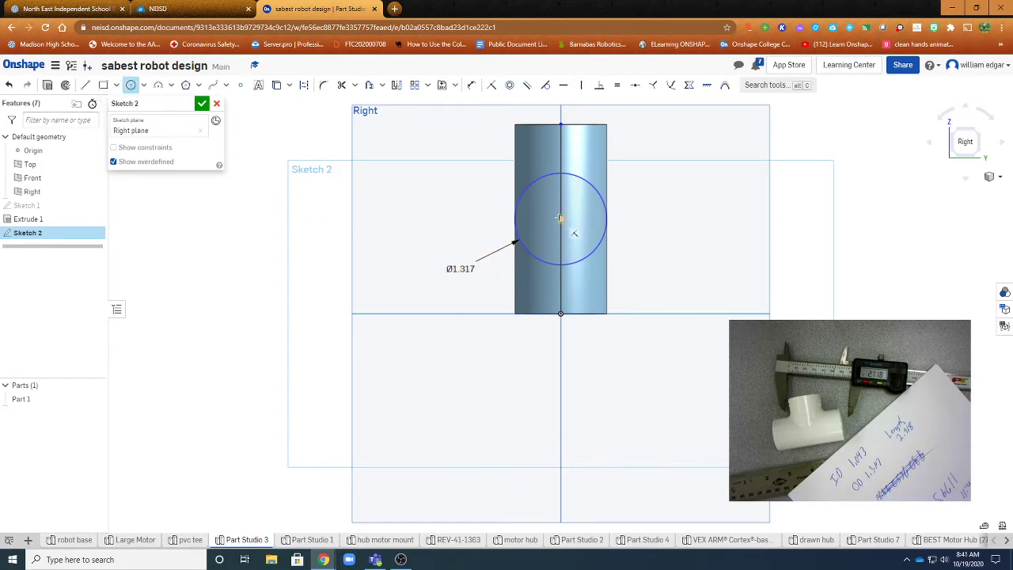
pyautogui.click(560, 218)
pyautogui.click(591, 239)
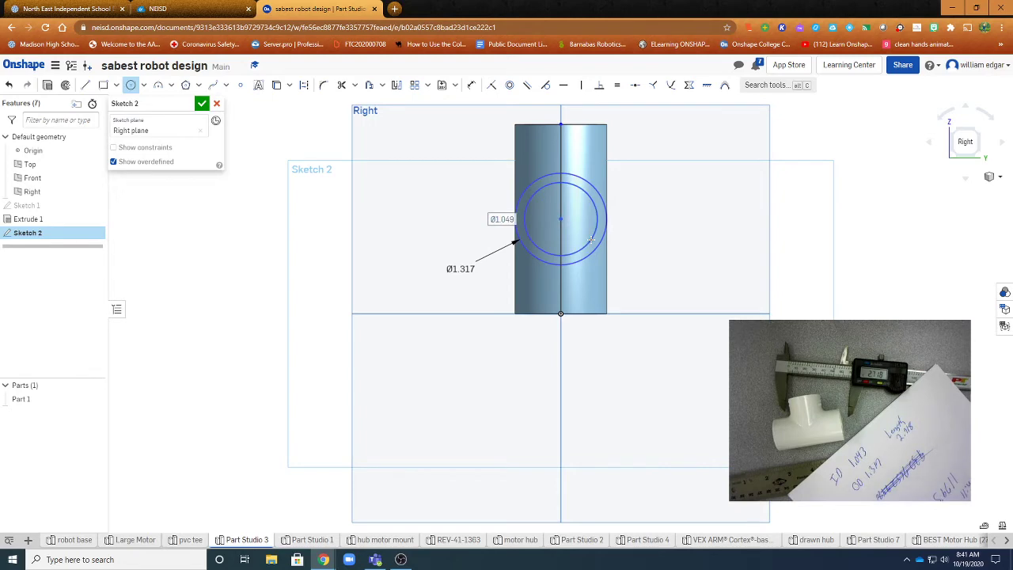
pyautogui.write('1.043')
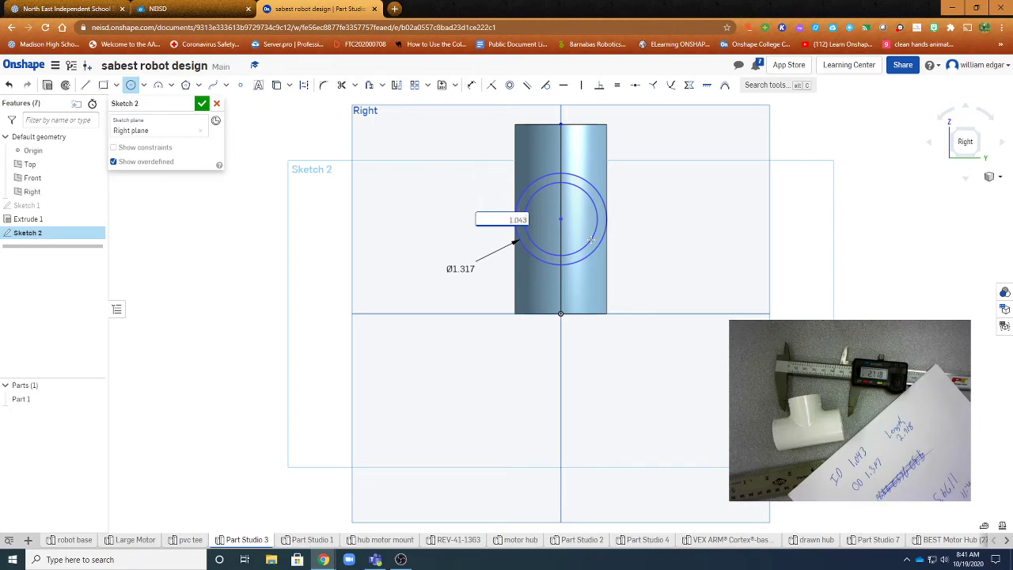
pyautogui.press('Return')
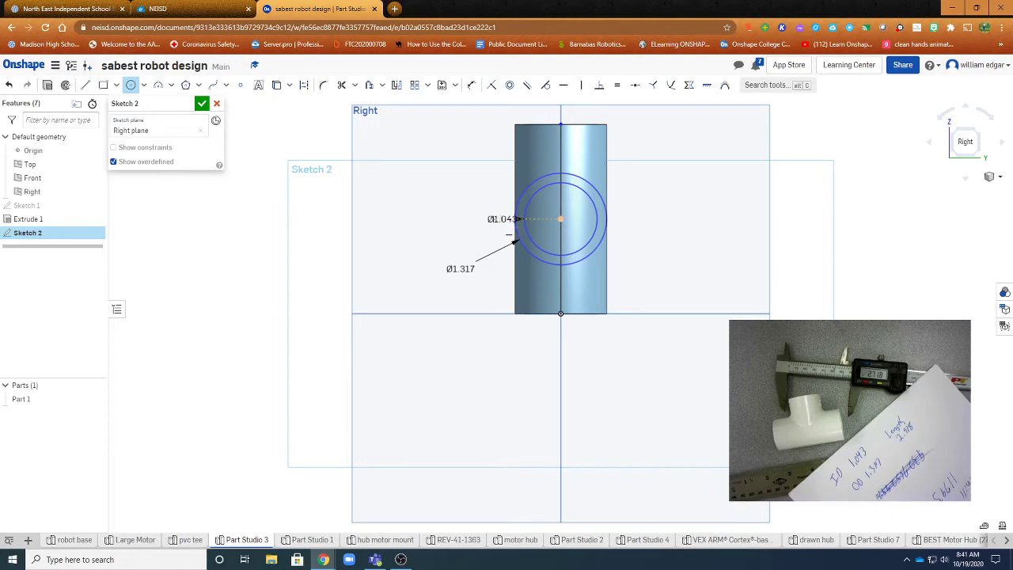
pyautogui.moveTo(515, 218); pyautogui.dragTo(453, 234)
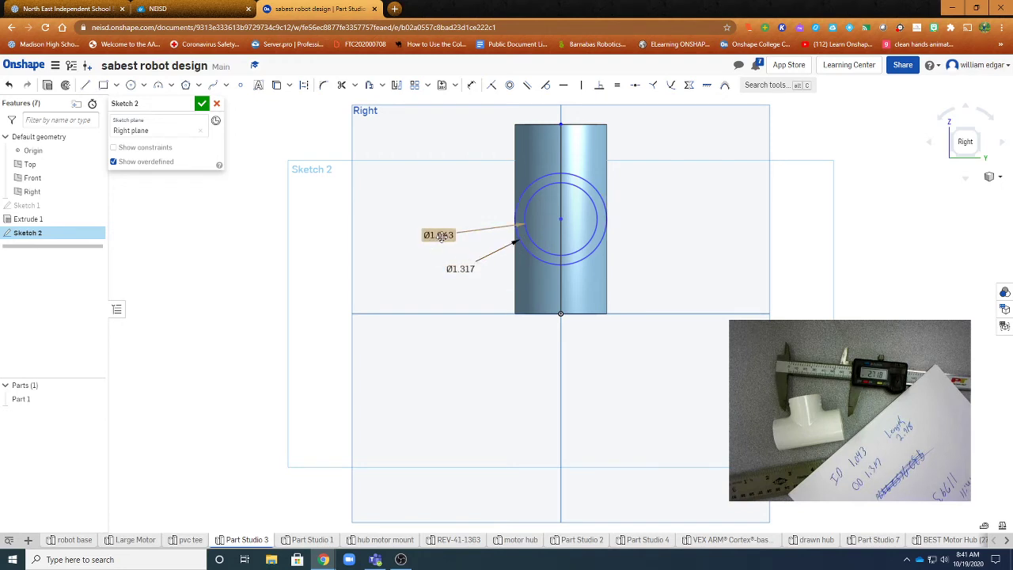
# Recheck the inner circle's diameter value and delete the vertical guide line from the sketch.
pyautogui.doubleClick(441, 236)
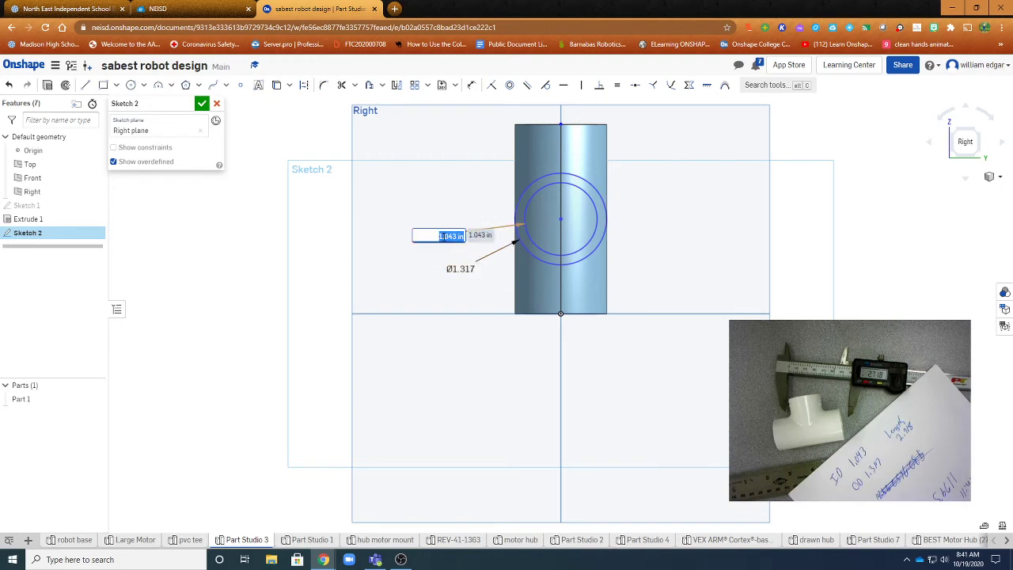
pyautogui.press('Return')
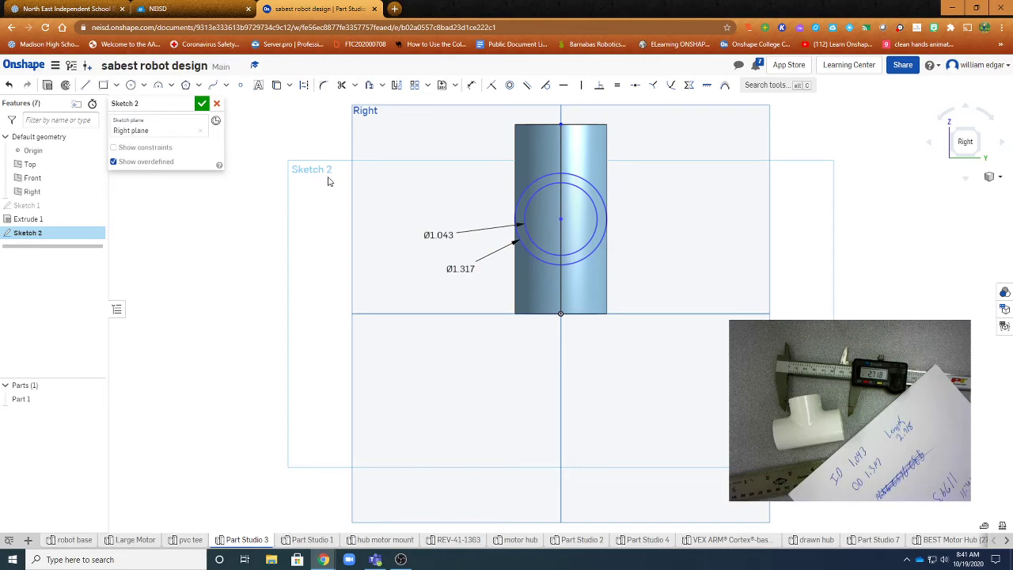
pyautogui.click(561, 156)
pyautogui.press('Delete')
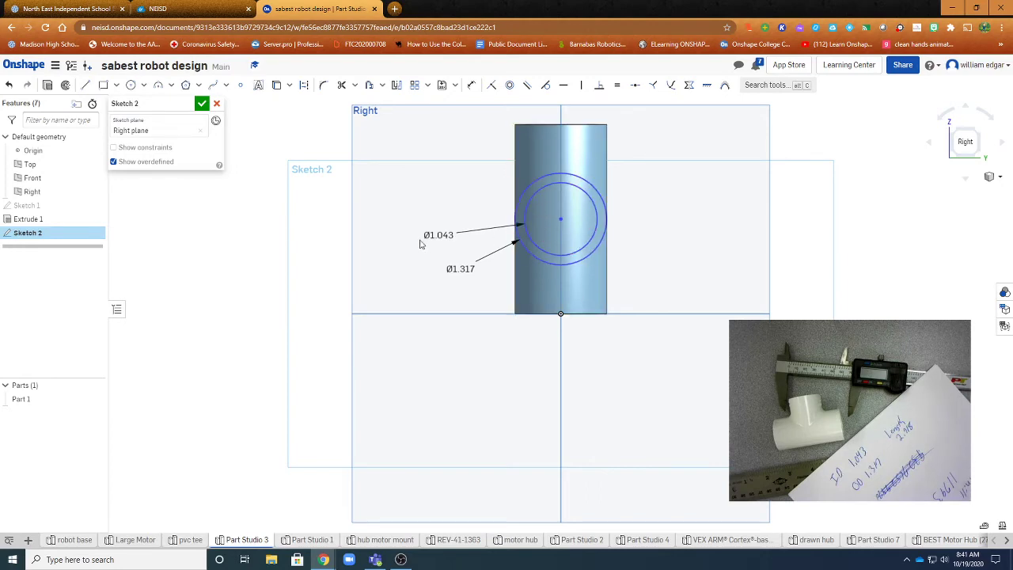
# Extrude the ring between the two circles on the Right plane 1.25 in, adding it to the main tube as a branch.
pyautogui.click(47, 86)
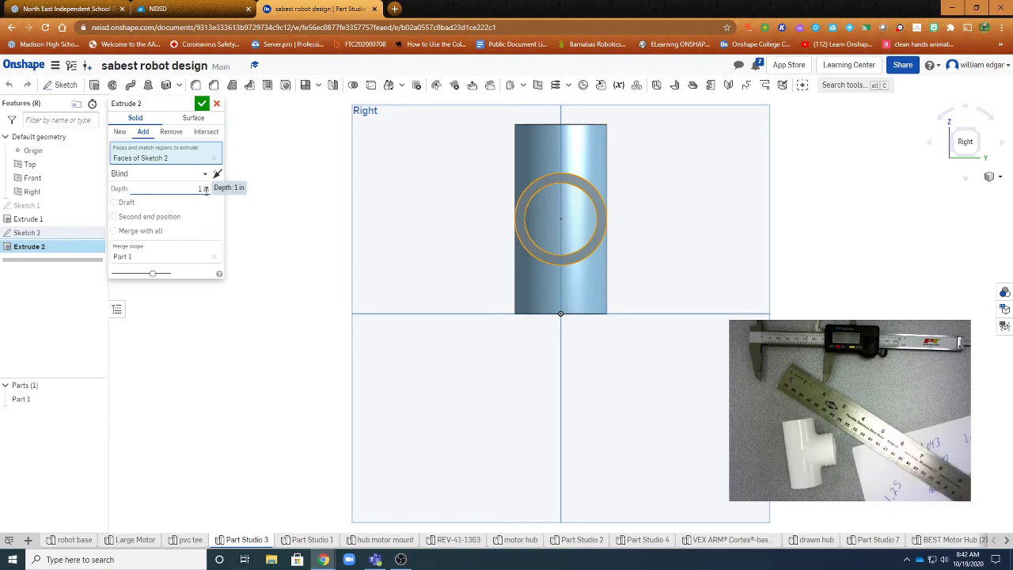
pyautogui.click(204, 190)
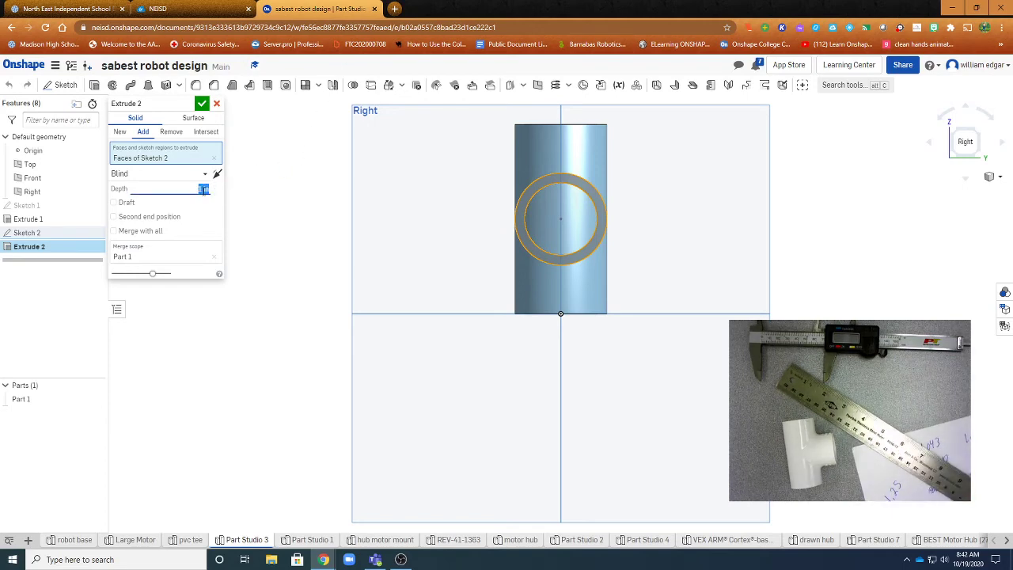
pyautogui.write('1.25')
pyautogui.press('Return')
pyautogui.moveTo(799, 245); pyautogui.dragTo(827, 151, button='right')
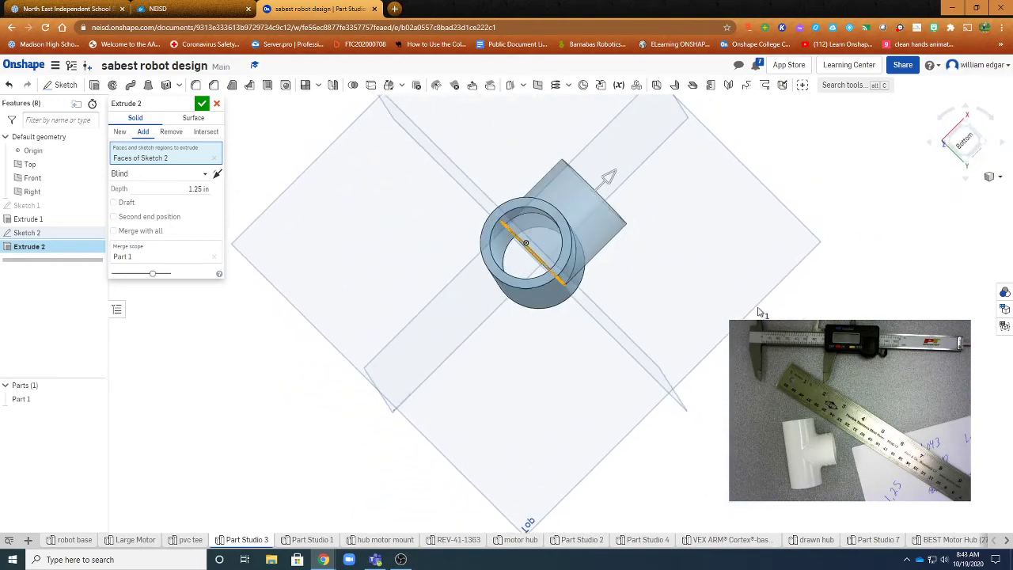
pyautogui.moveTo(758, 310); pyautogui.dragTo(871, 404, button='right')
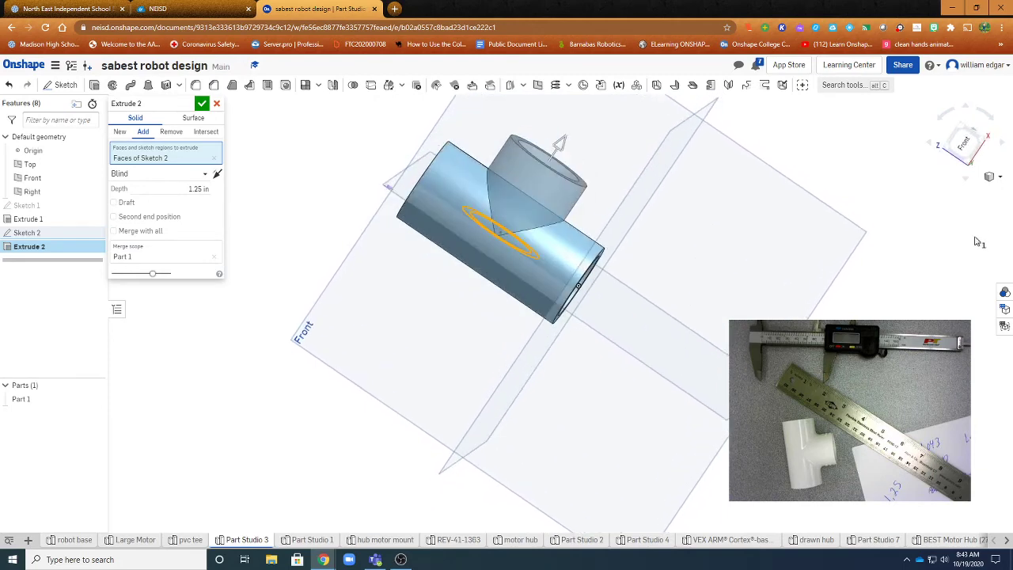
pyautogui.click(998, 177)
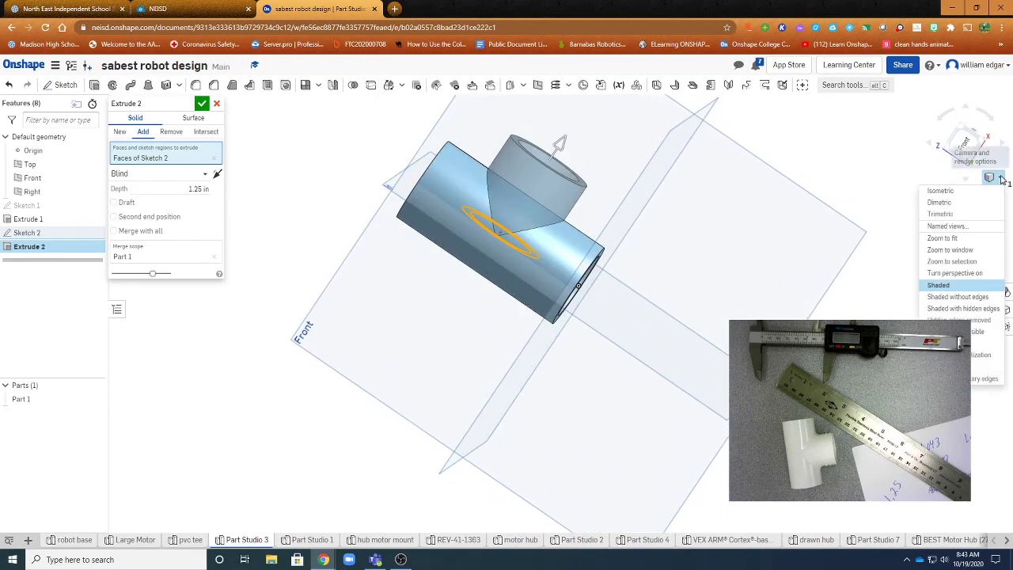
pyautogui.click(946, 287)
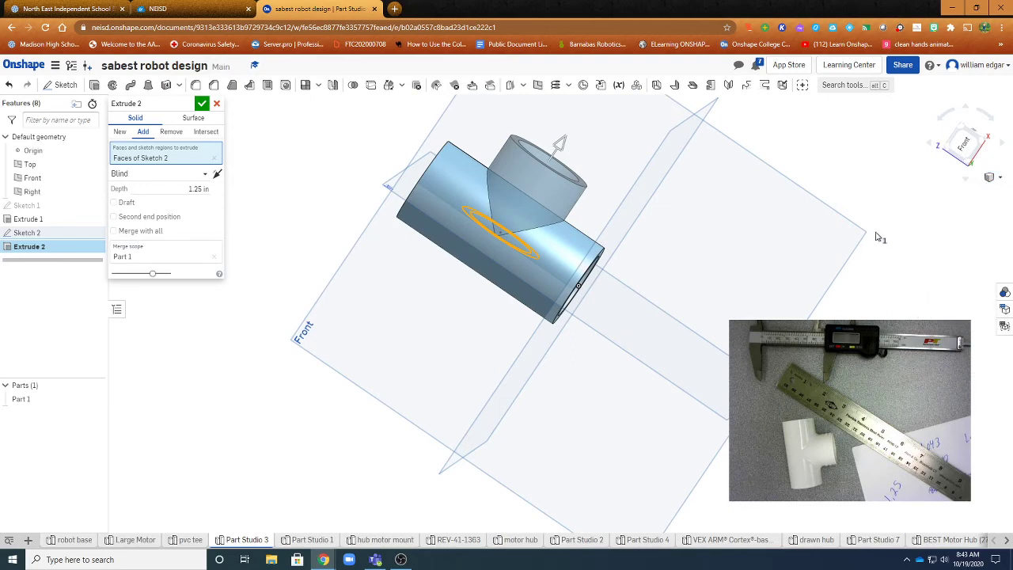
pyautogui.moveTo(880, 236)
pyautogui.mouseDown(button='right')
pyautogui.moveTo(876, 203)
pyautogui.moveTo(886, 242)
pyautogui.mouseUp(button='right')
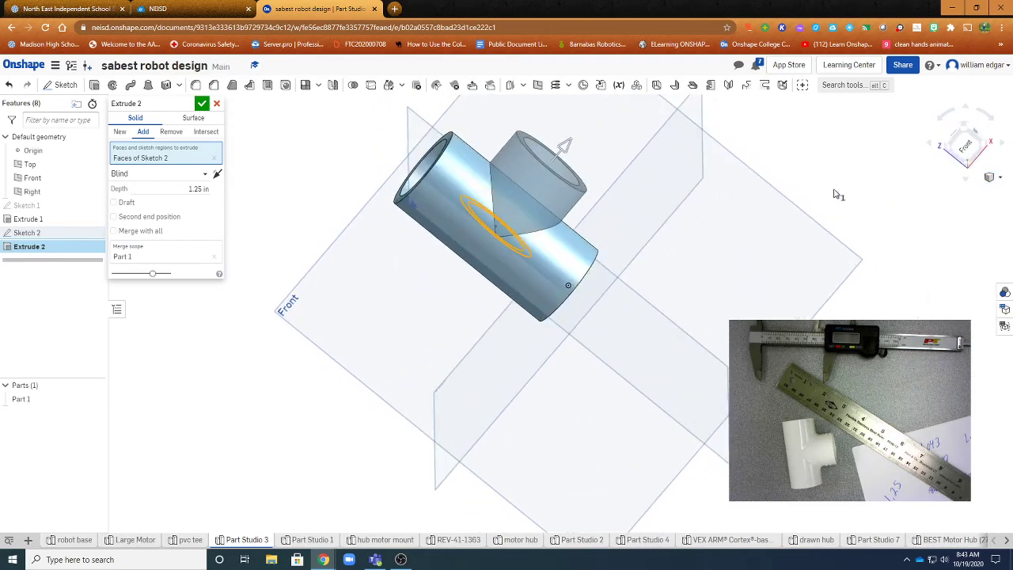
pyautogui.click(202, 105)
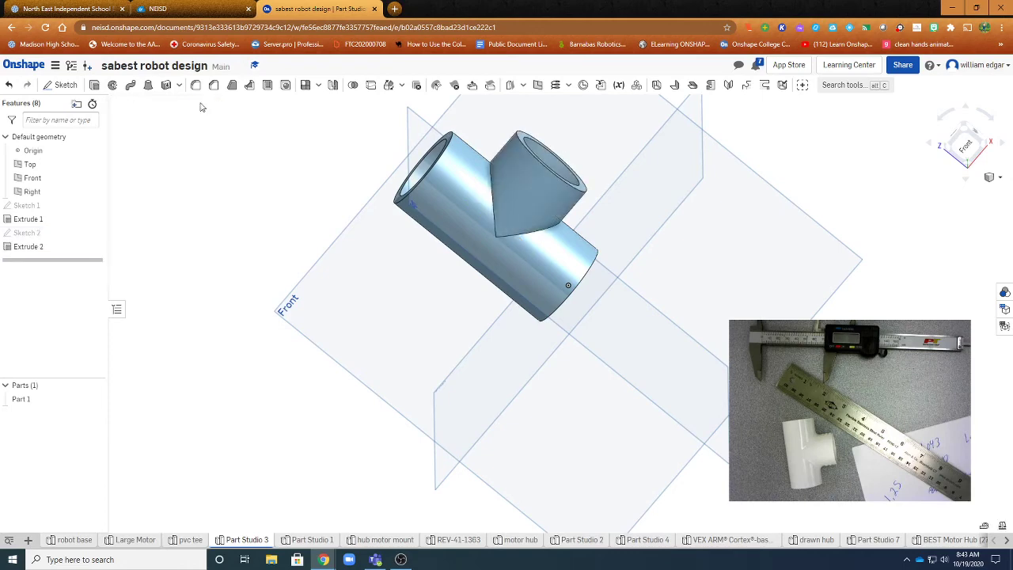
# Isolate the tee part in the graphics area.
pyautogui.moveTo(601, 342); pyautogui.dragTo(666, 387, button='right')
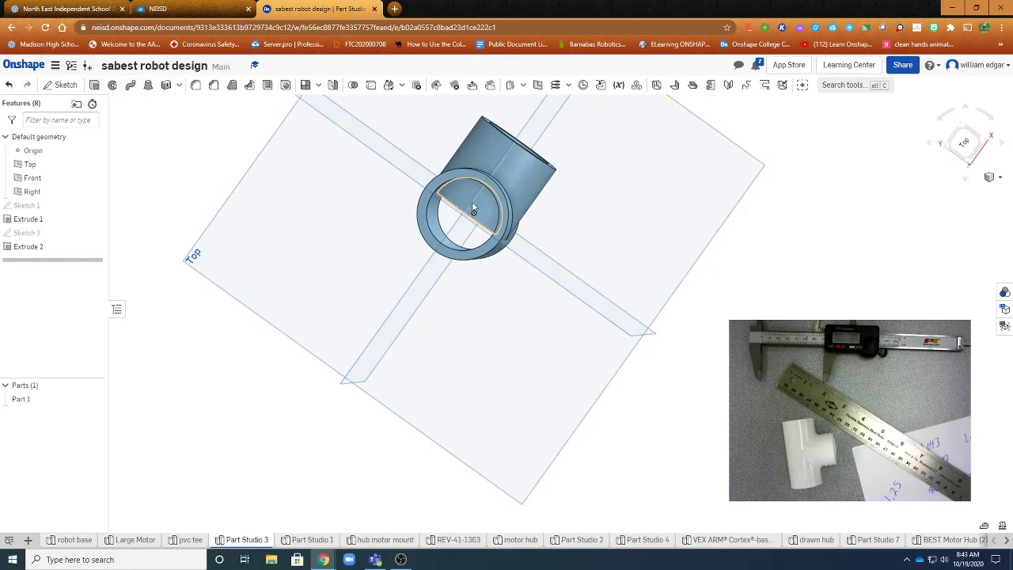
pyautogui.moveTo(546, 255); pyautogui.dragTo(483, 217, button='right')
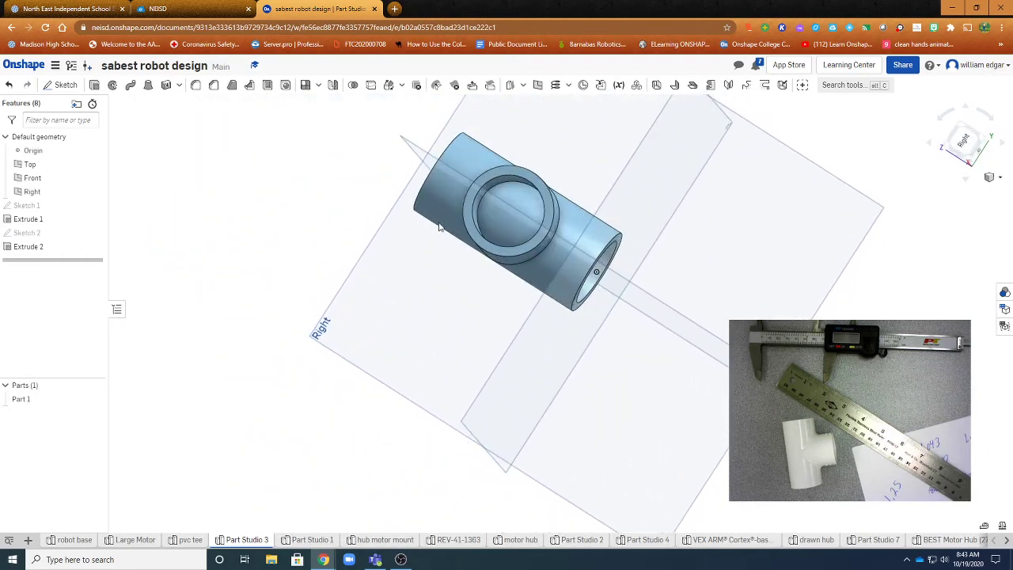
pyautogui.rightClick(510, 217)
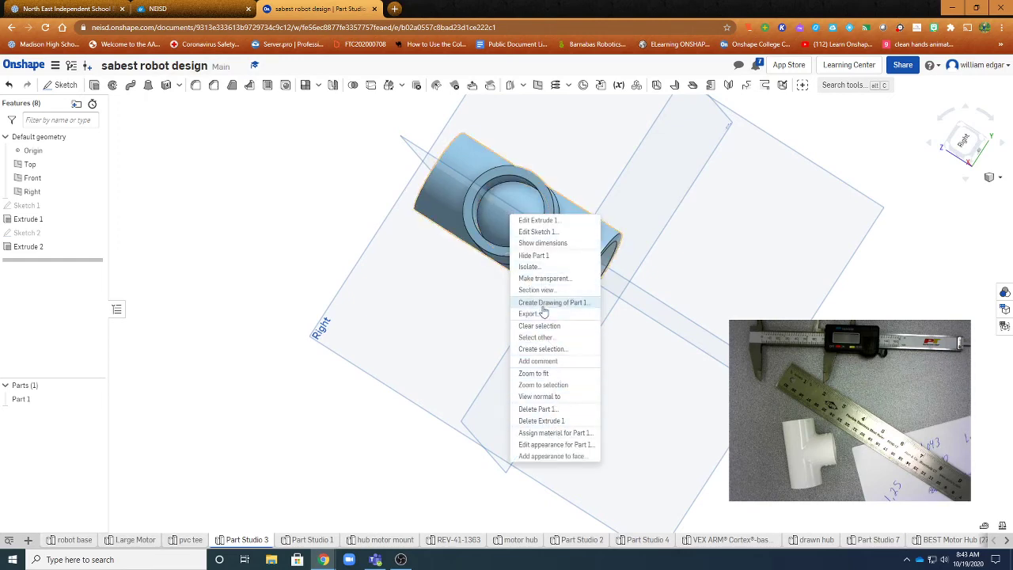
pyautogui.click(529, 267)
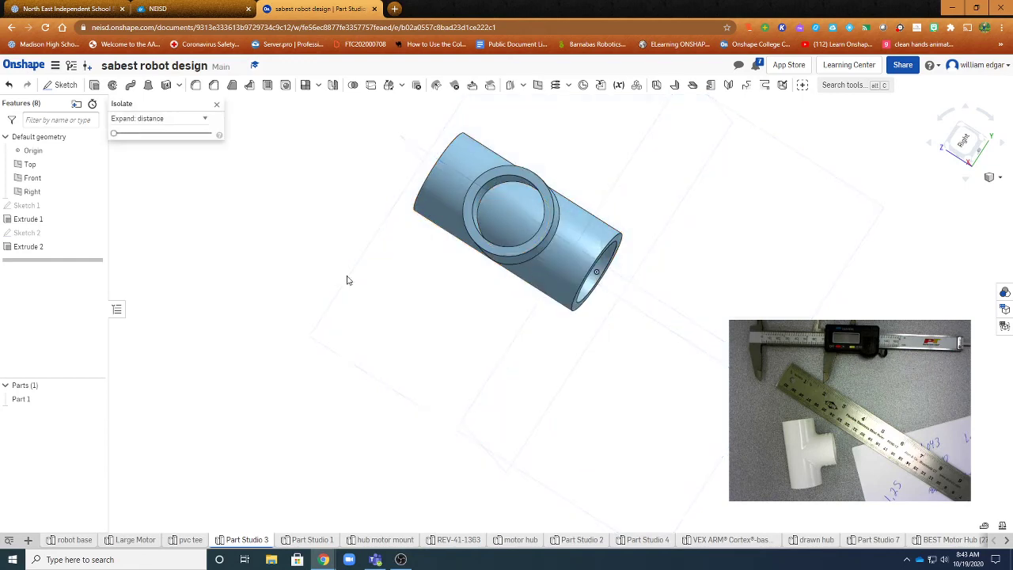
# Undo and redo the branch extrusion, and inspect the tee's bore and the junction between the tubes.
pyautogui.click(9, 85)
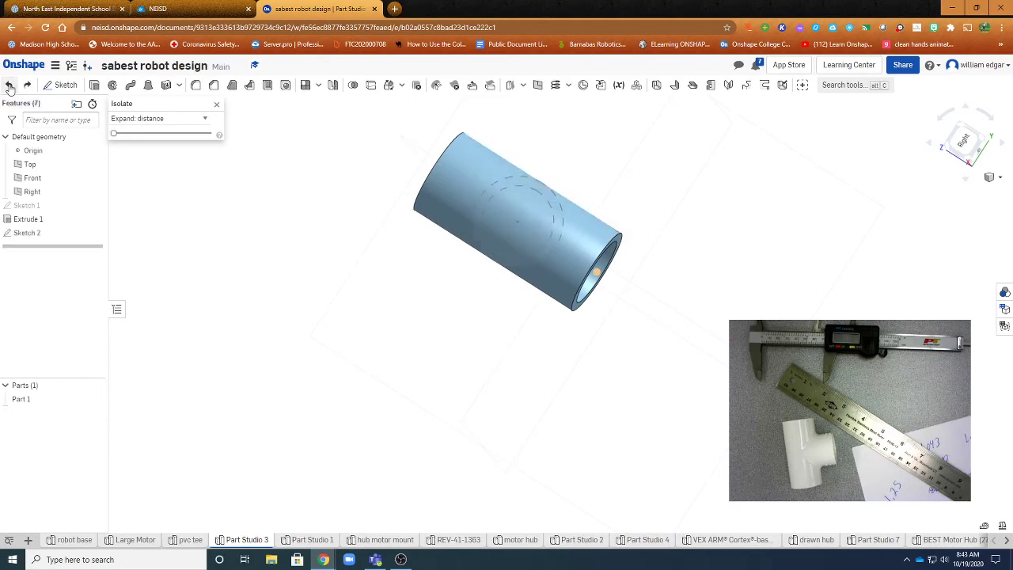
pyautogui.click(27, 85)
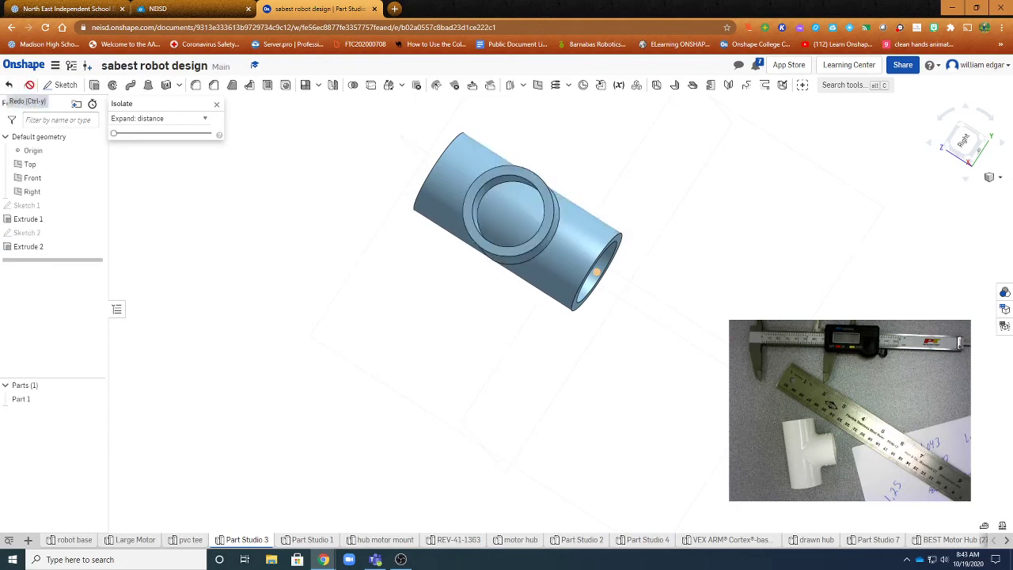
pyautogui.moveTo(402, 357); pyautogui.dragTo(520, 328, button='right')
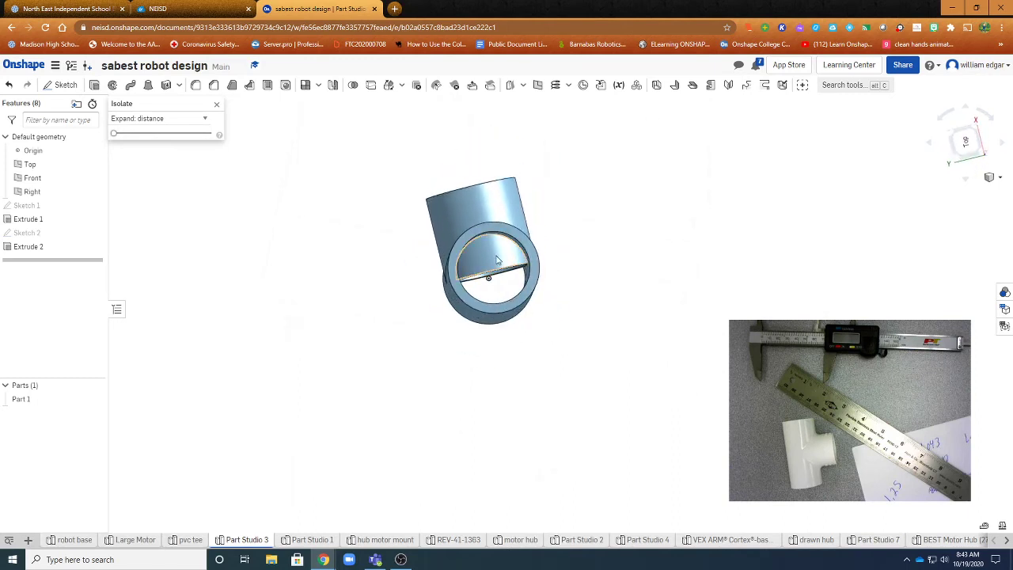
pyautogui.moveTo(538, 360); pyautogui.dragTo(612, 347, button='right')
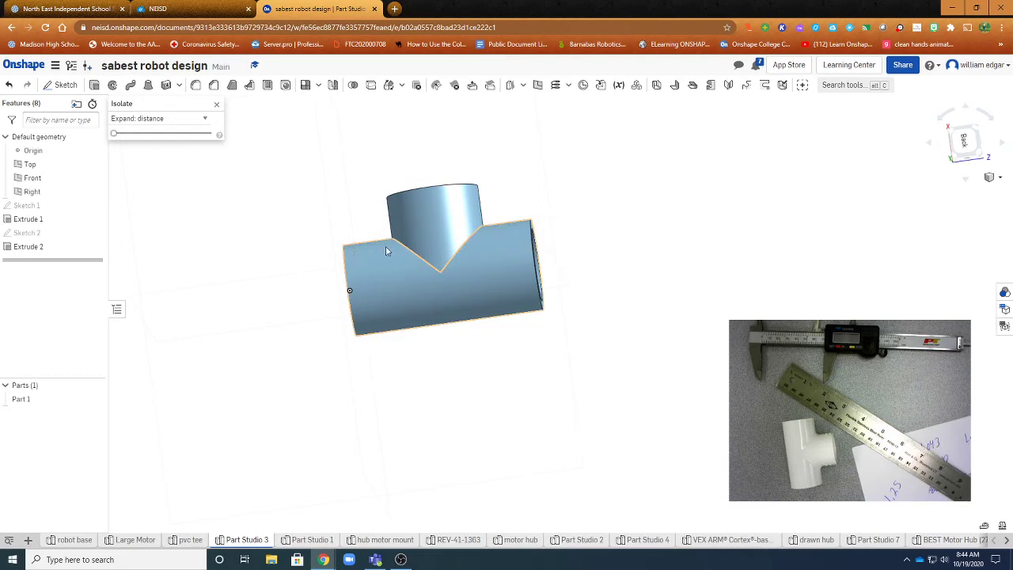
pyautogui.moveTo(606, 203); pyautogui.dragTo(626, 221, button='right')
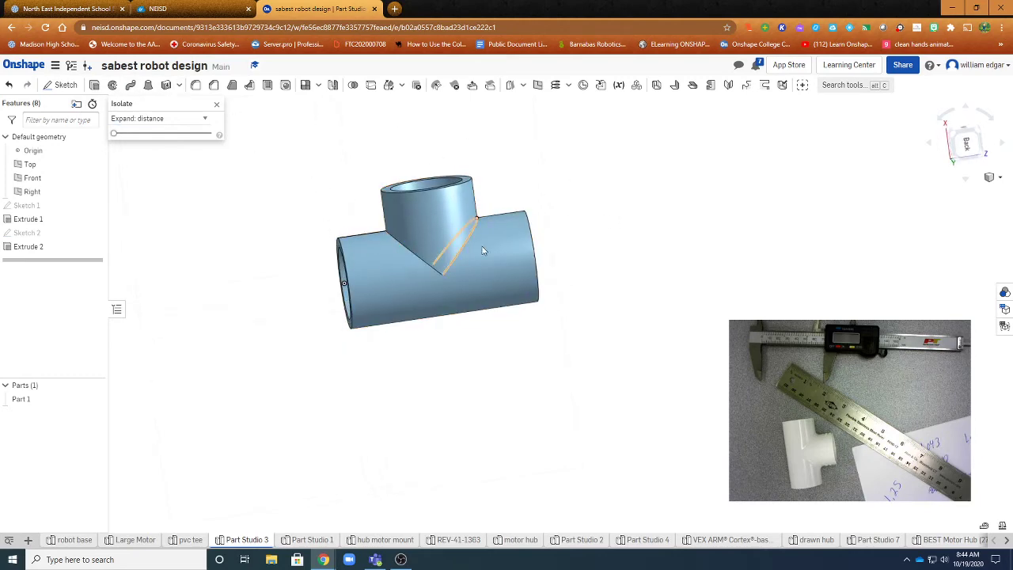
pyautogui.moveTo(483, 250); pyautogui.dragTo(562, 222, button='right')
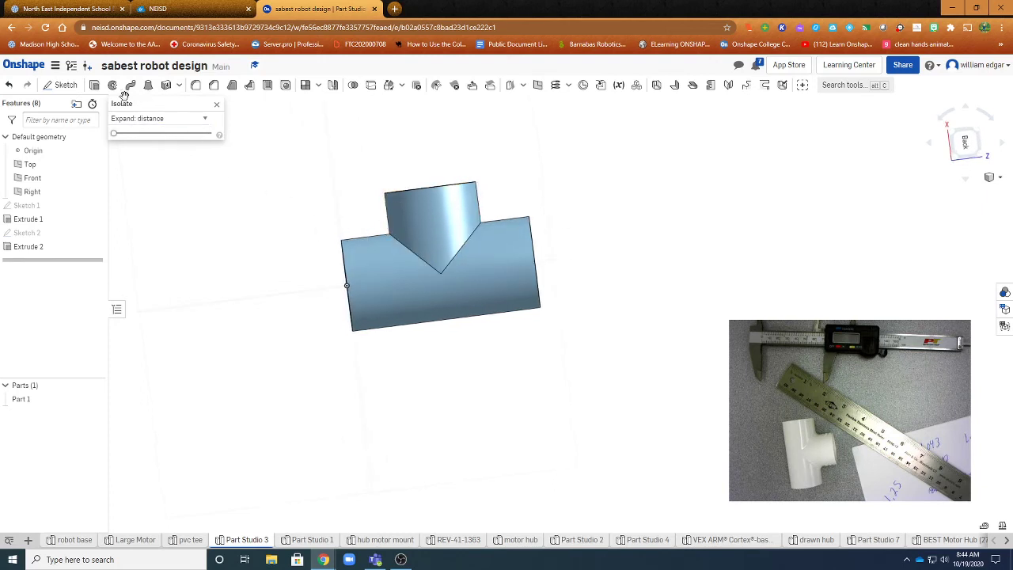
# Open the branch extrusion for editing, and switch to Calculator to divide 3 by 8.
pyautogui.doubleClick(33, 250)
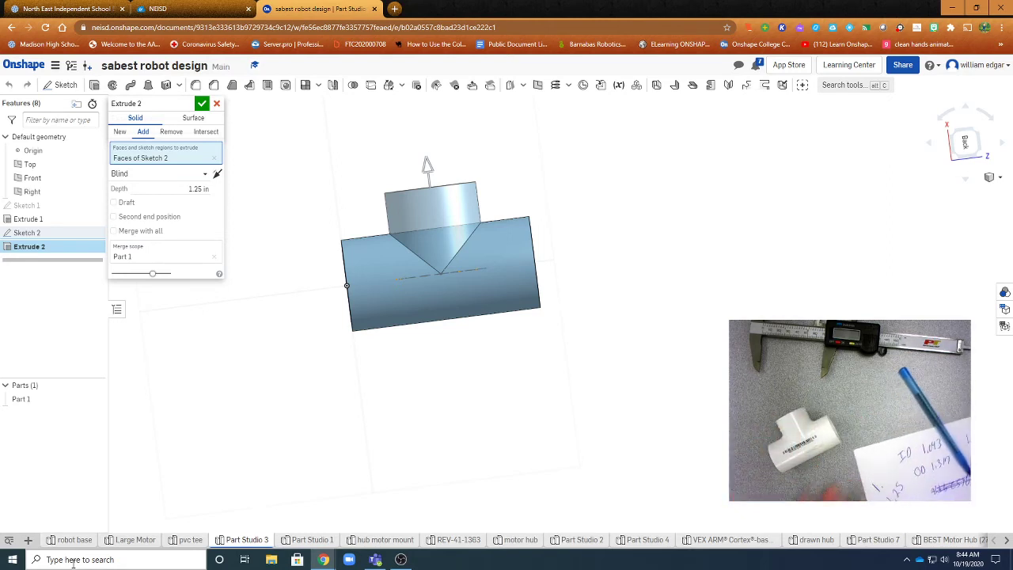
pyautogui.click(105, 559)
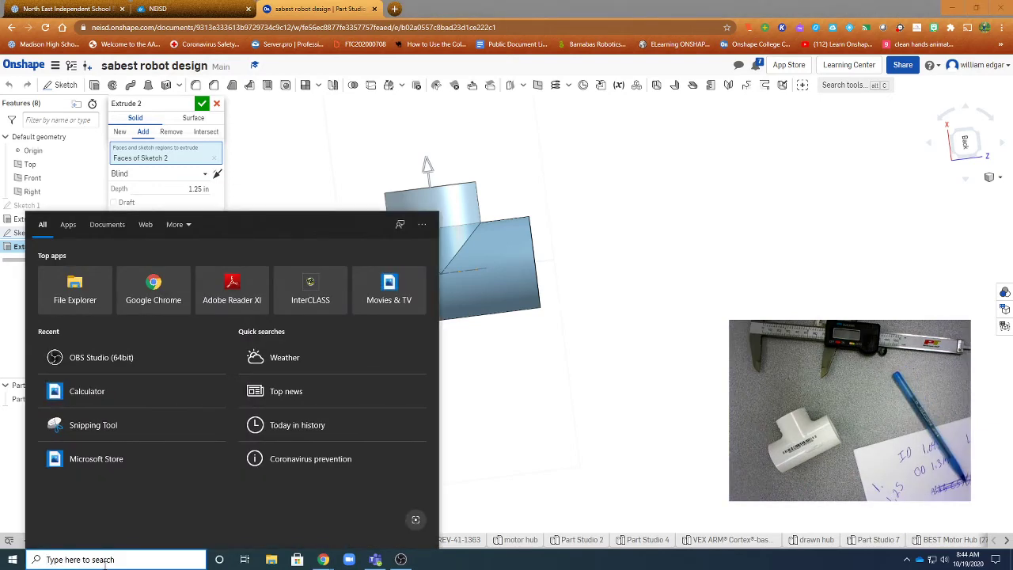
pyautogui.write('cal')
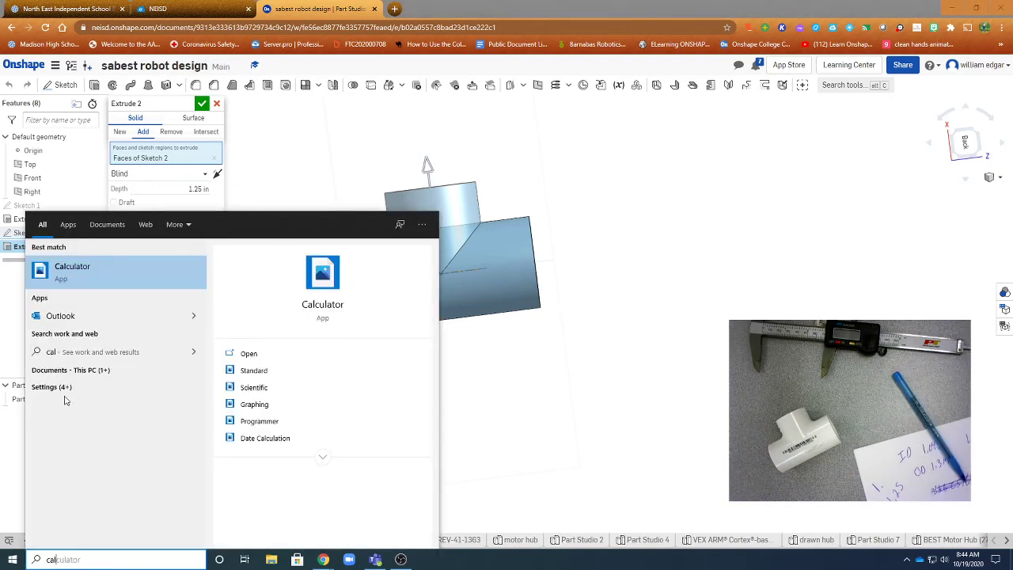
pyautogui.click(104, 269)
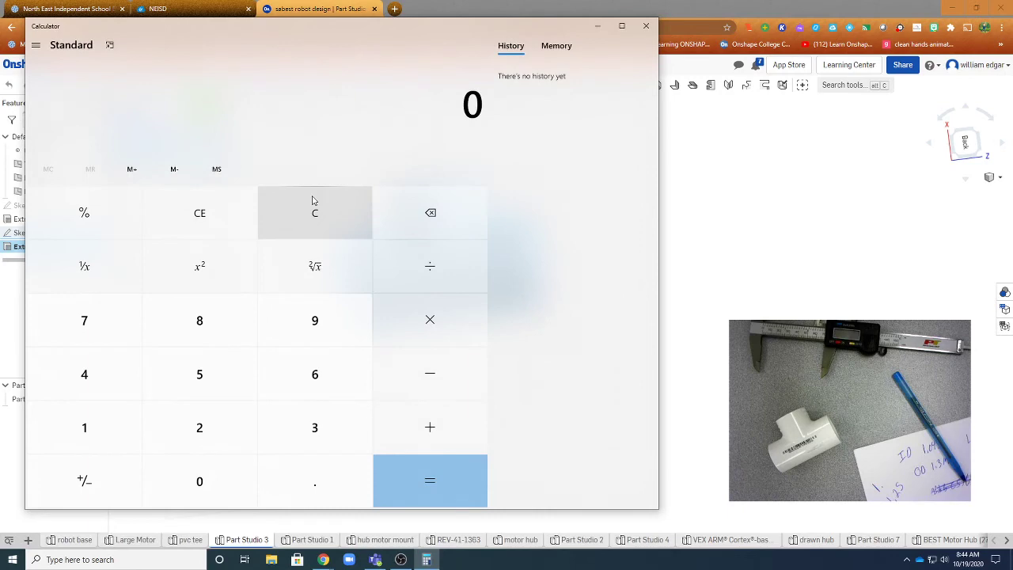
pyautogui.click(315, 434)
pyautogui.click(395, 271)
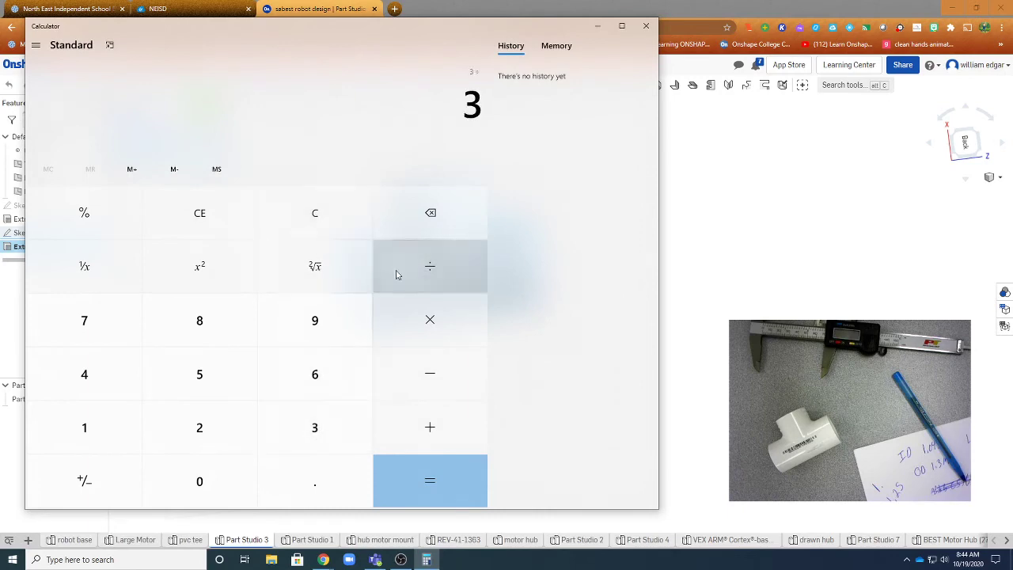
pyautogui.click(200, 319)
pyautogui.click(419, 479)
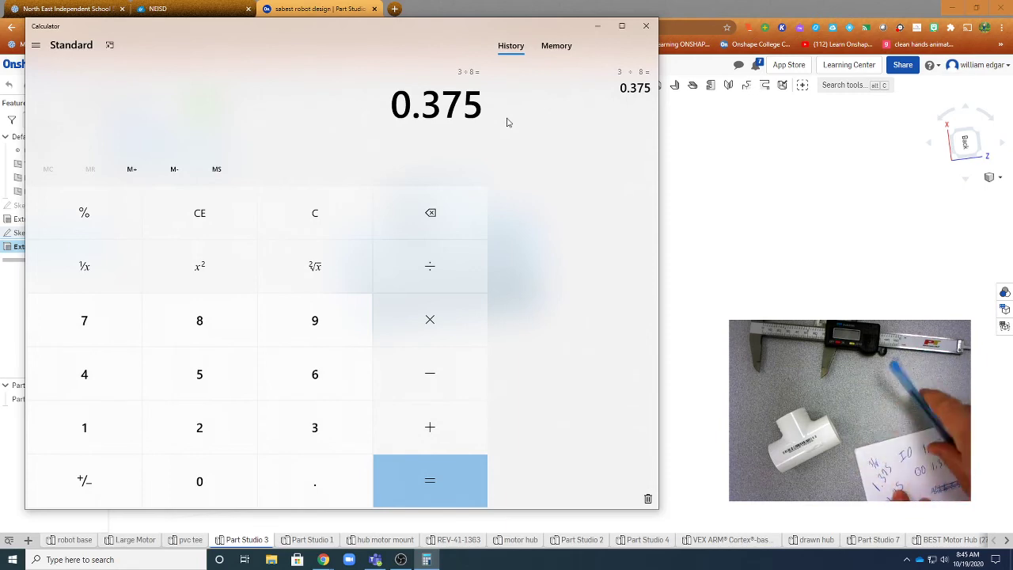
pyautogui.click(646, 25)
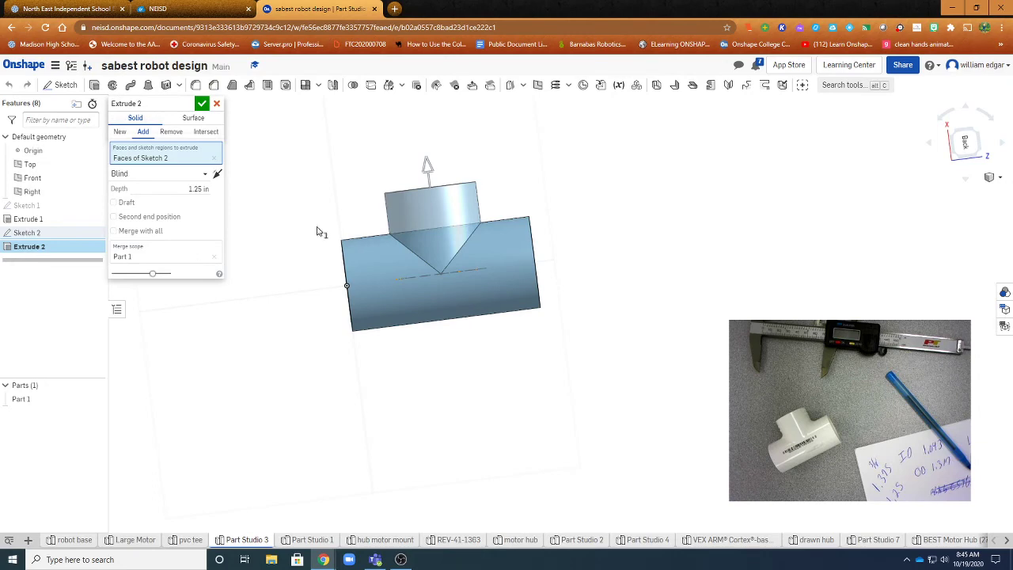
# Set the branch extrusion's depth to 1.375 in.
pyautogui.click(201, 188)
pyautogui.click(202, 188)
pyautogui.moveTo(203, 189); pyautogui.dragTo(198, 188)
pyautogui.write('373')
pyautogui.press('Return')
pyautogui.write('5')
pyautogui.click(202, 103)
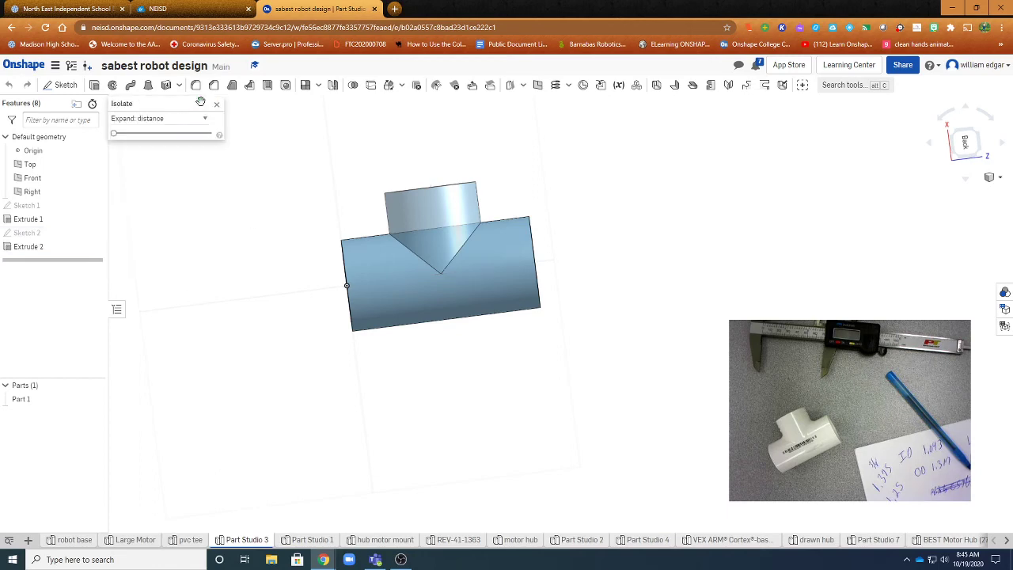
pyautogui.moveTo(293, 346); pyautogui.dragTo(458, 356, button='right')
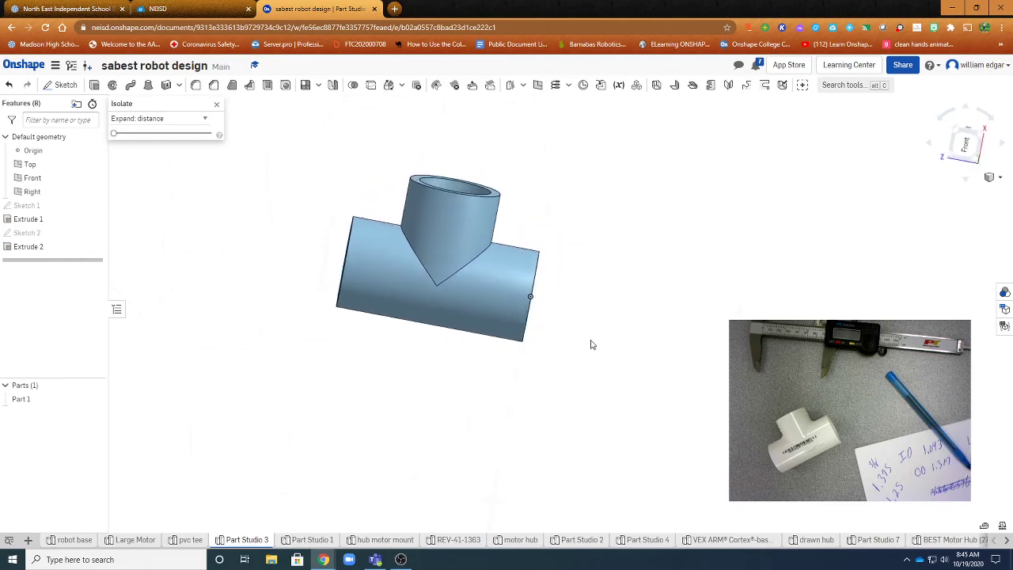
pyautogui.moveTo(590, 344)
pyautogui.mouseDown(button='right')
pyautogui.moveTo(586, 319)
pyautogui.moveTo(606, 355)
pyautogui.mouseUp(button='right')
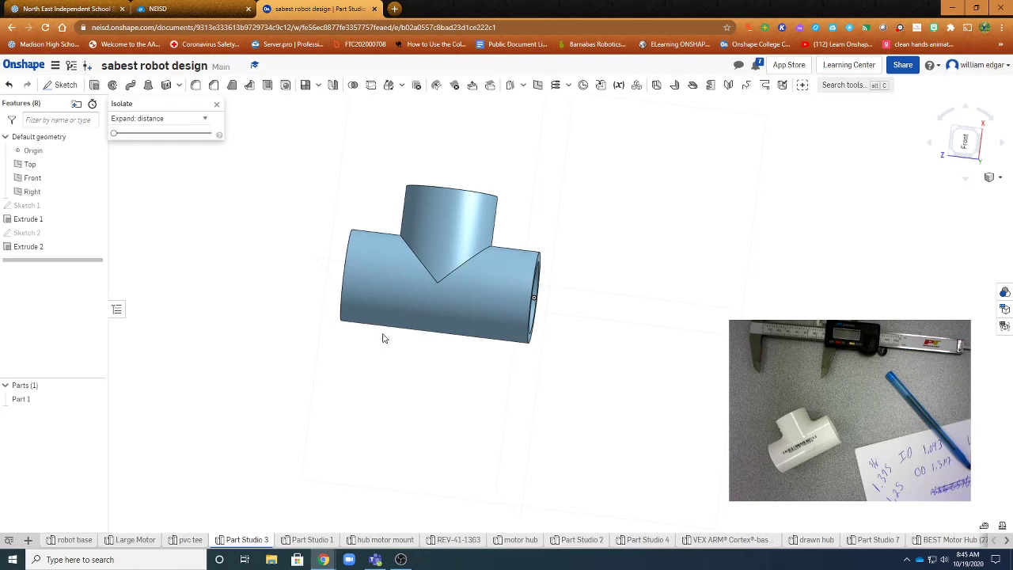
pyautogui.moveTo(417, 353)
pyautogui.mouseDown(button='right')
pyautogui.moveTo(362, 355)
pyautogui.moveTo(332, 335)
pyautogui.moveTo(383, 350)
pyautogui.moveTo(450, 343)
pyautogui.moveTo(423, 325)
pyautogui.moveTo(425, 335)
pyautogui.mouseUp(button='right')
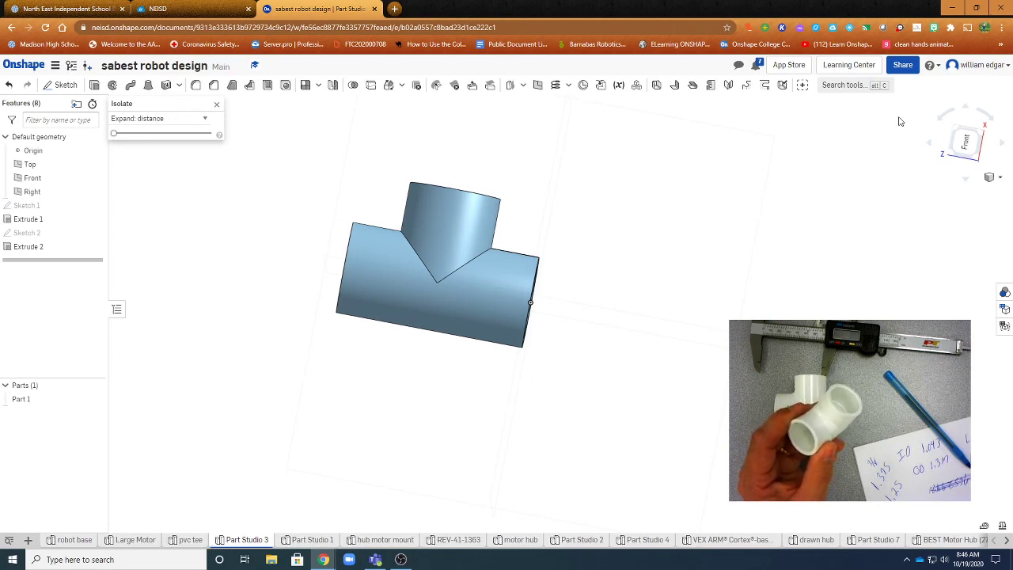
# Fill in the document's share settings with the recipient's e-mail, view permission and link-document access, and close them without sharing.
pyautogui.click(903, 69)
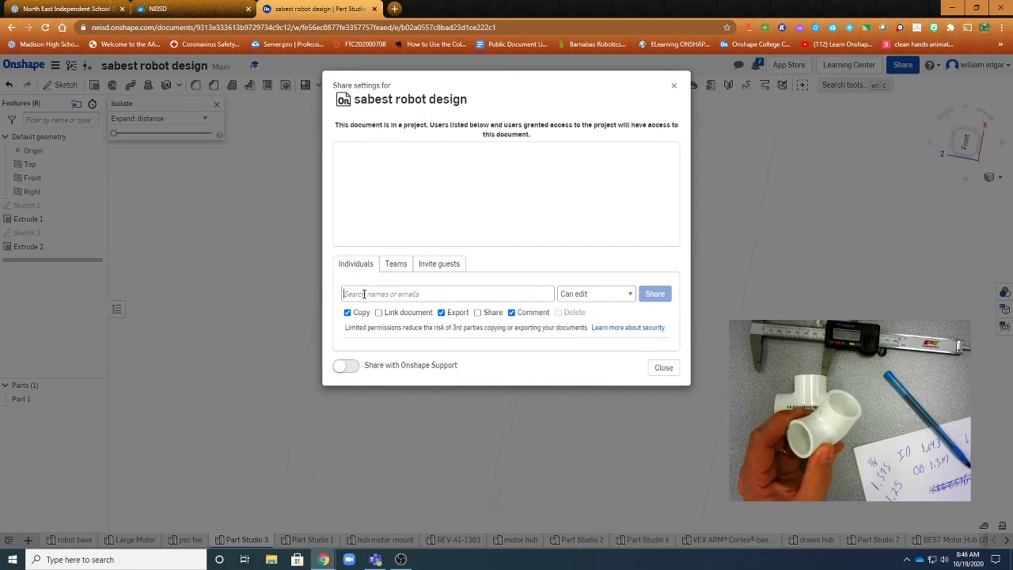
pyautogui.click(364, 294)
pyautogui.write('wedge')
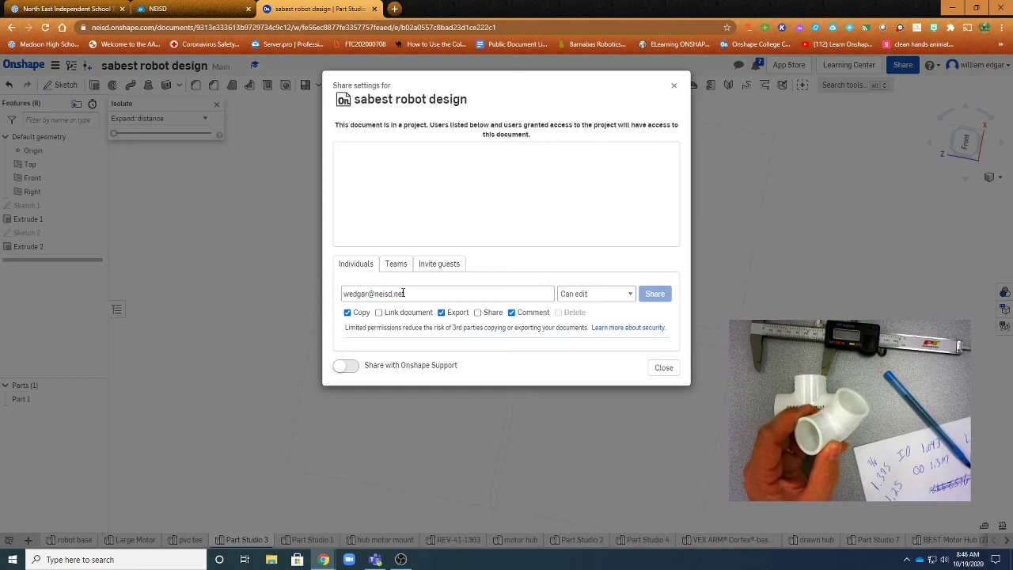
pyautogui.click(596, 297)
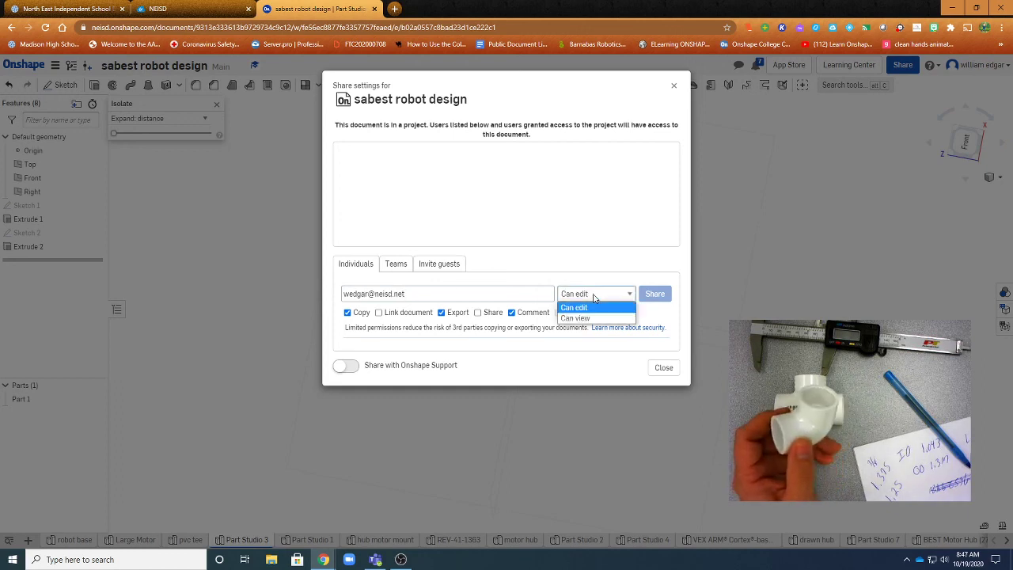
pyautogui.click(596, 318)
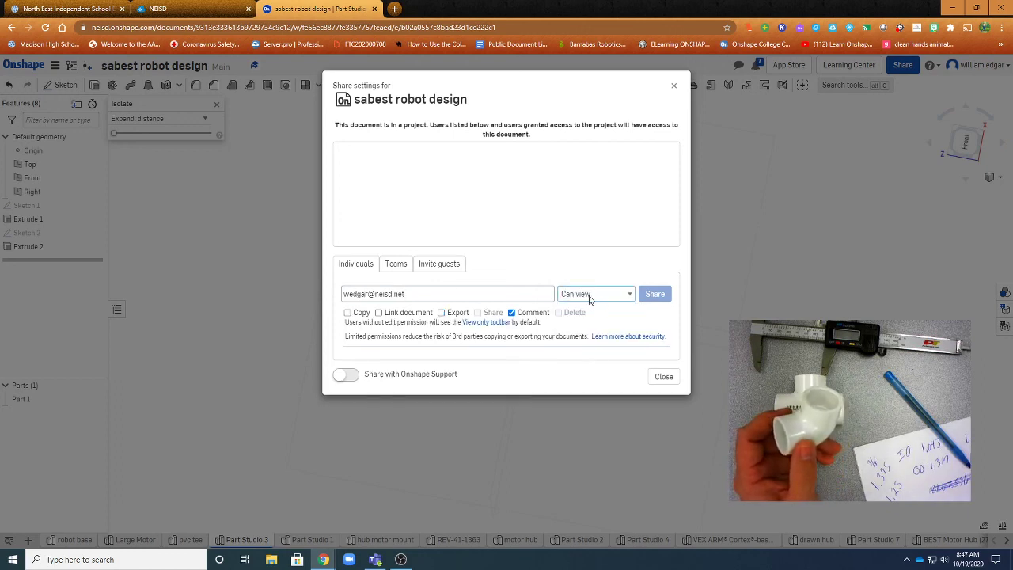
pyautogui.click(381, 314)
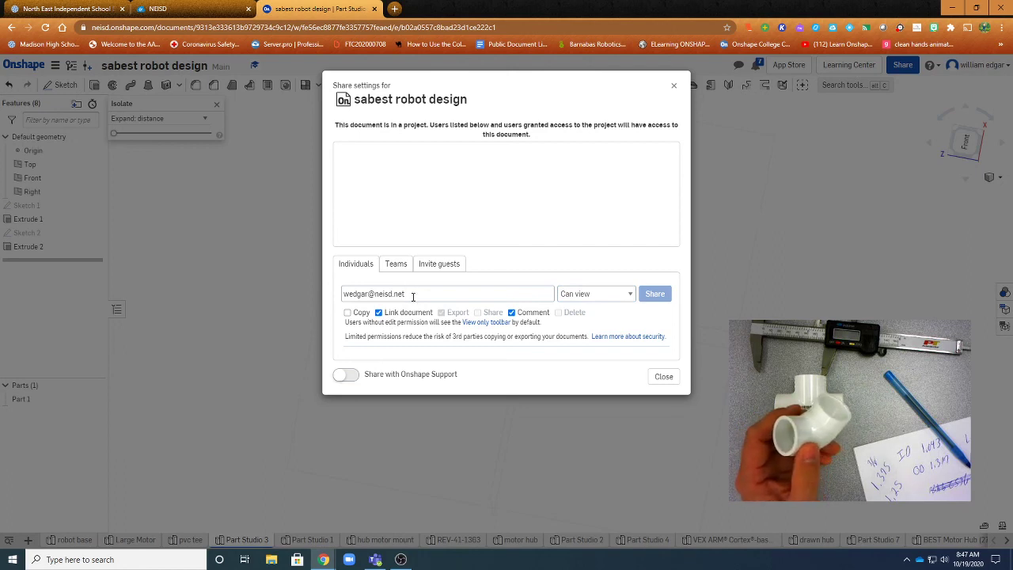
pyautogui.click(414, 294)
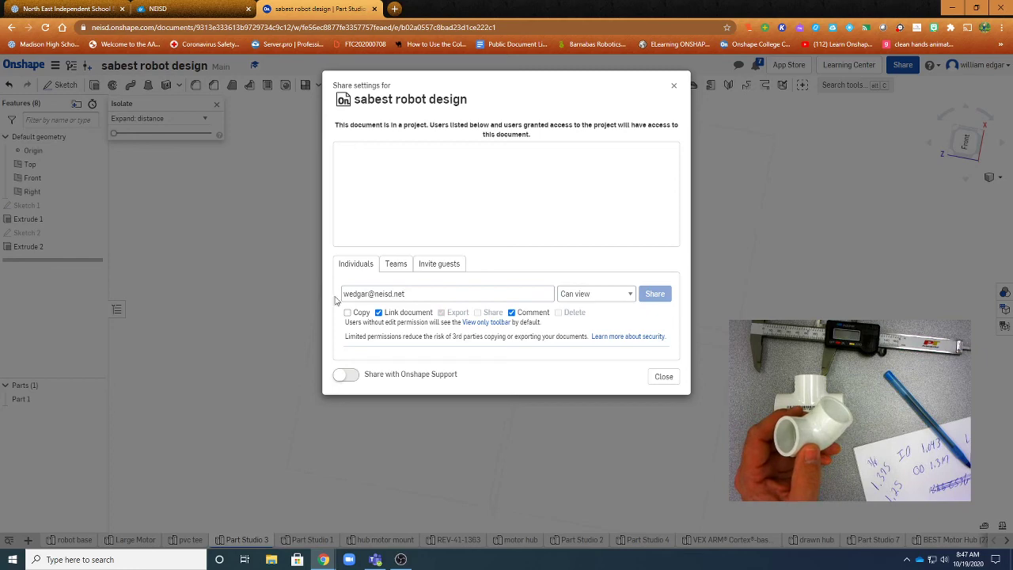
pyautogui.click(663, 377)
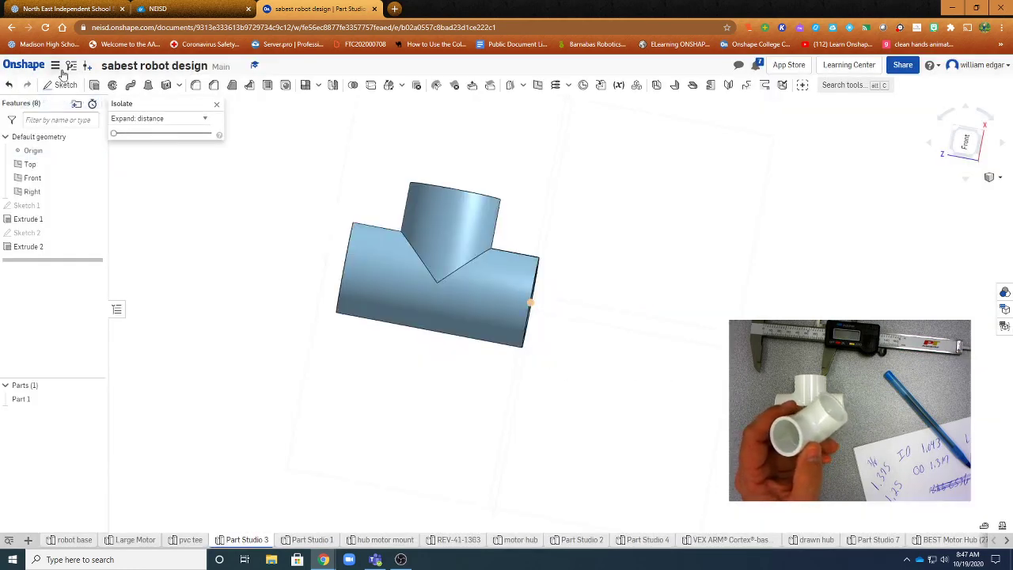
# Go to the documents page and look through the list of projects, folders and shared documents.
pyautogui.click(25, 66)
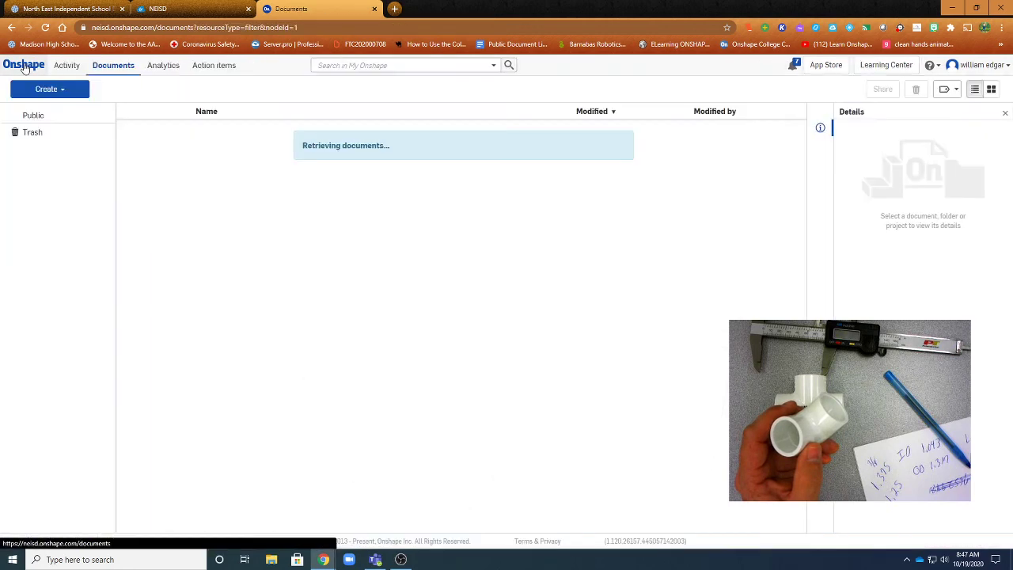
pyautogui.scroll(-1, 275, 412)
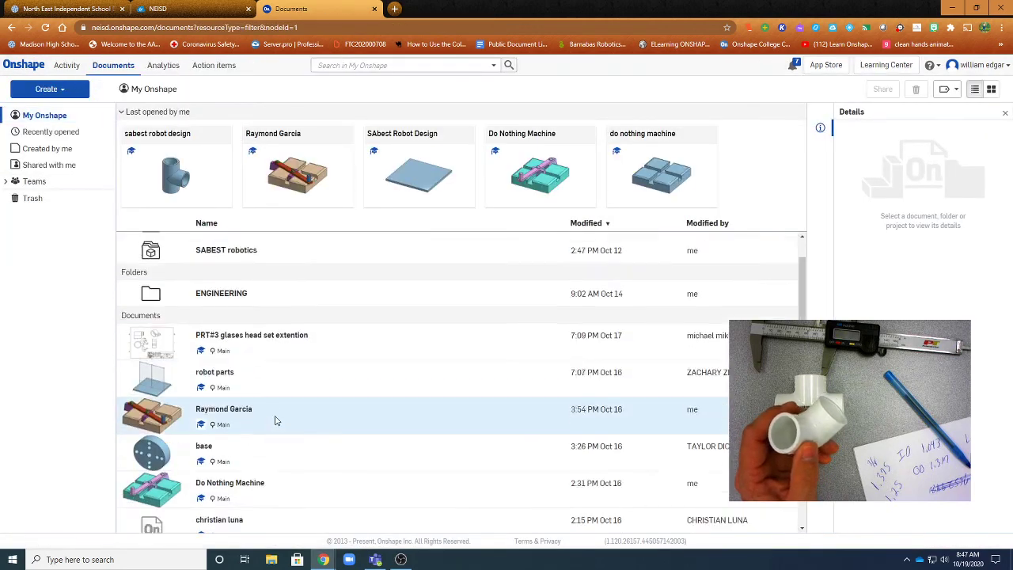
pyautogui.scroll(-3, 276, 420)
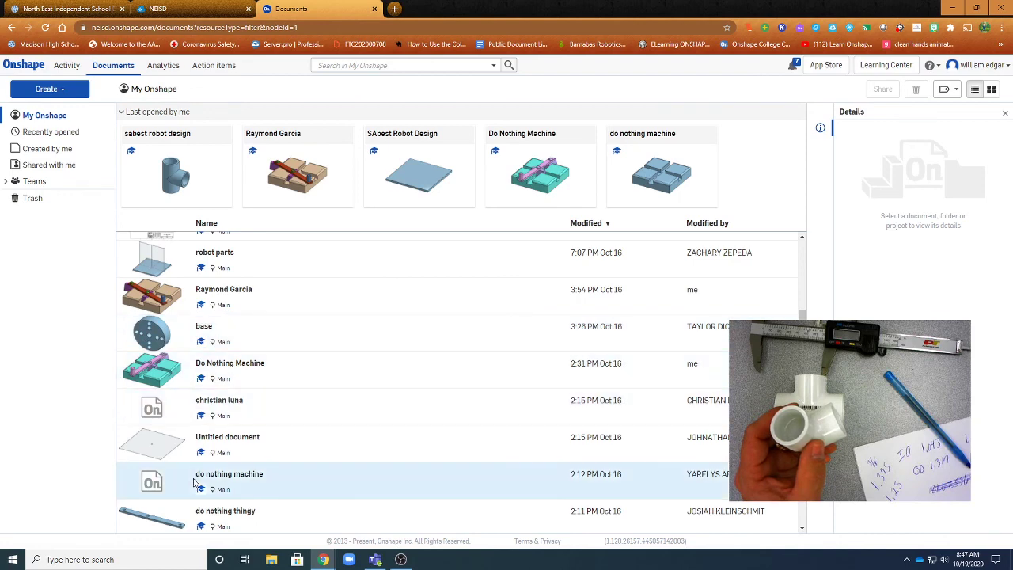
pyautogui.scroll(-2, 193, 483)
pyautogui.scroll(4, 193, 482)
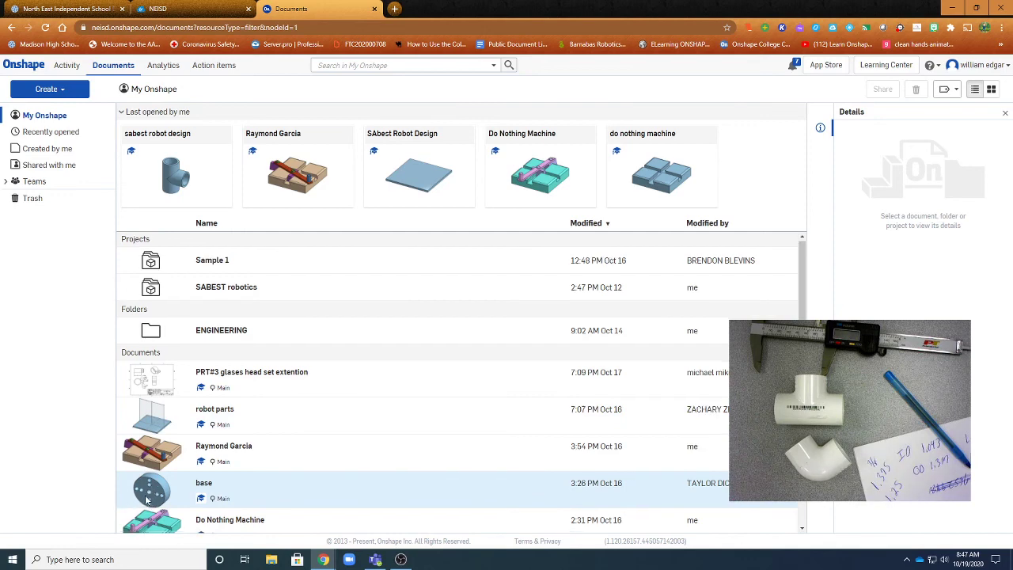
pyautogui.scroll(-2, 147, 494)
pyautogui.scroll(2, 144, 496)
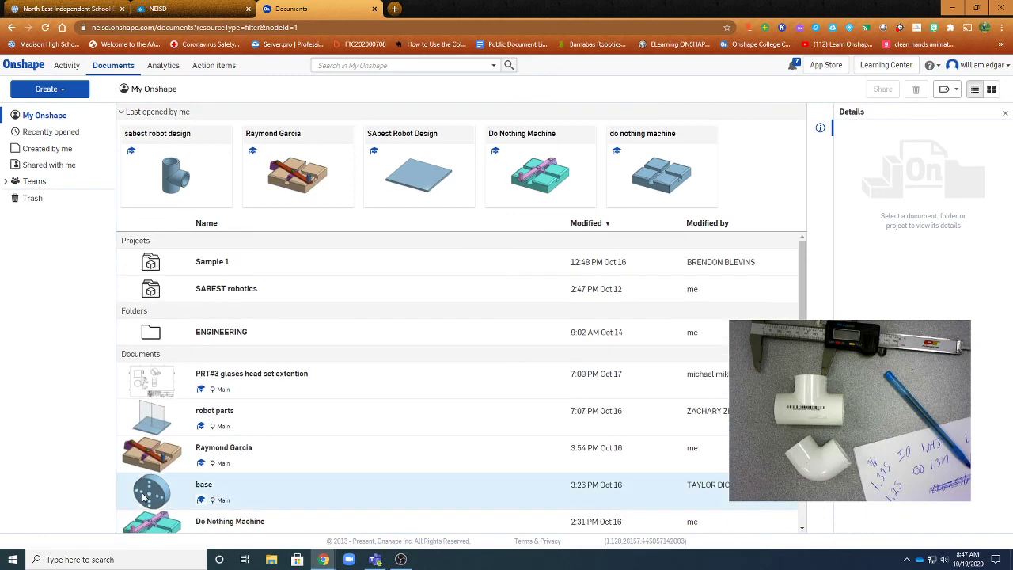